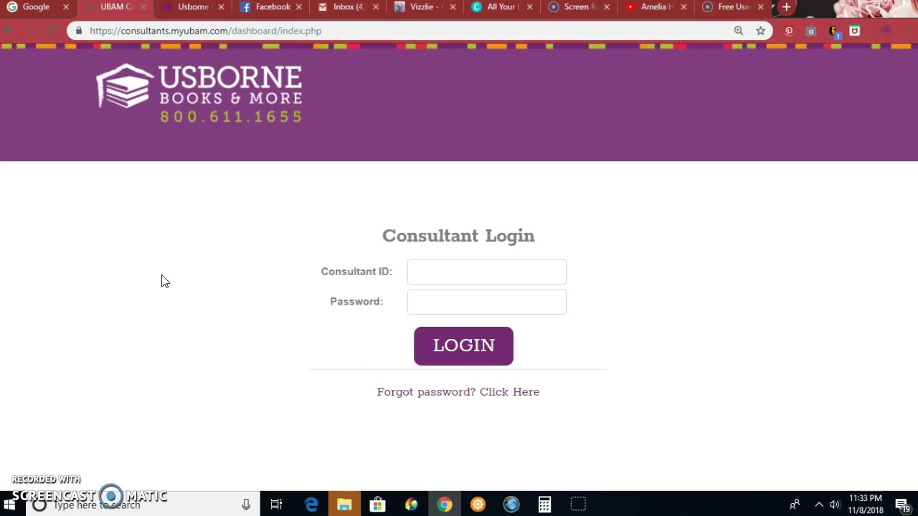
Step: Log in to the consultant dashboard with the consultant ID and account password
left_click(430, 280)
type("n")
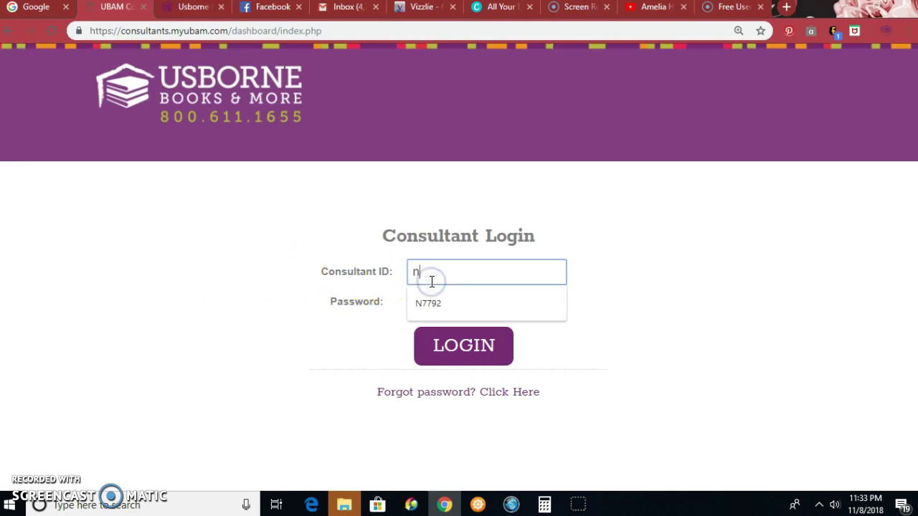
left_click(430, 303)
left_click(434, 297)
type("•••••••••")
key("Return")
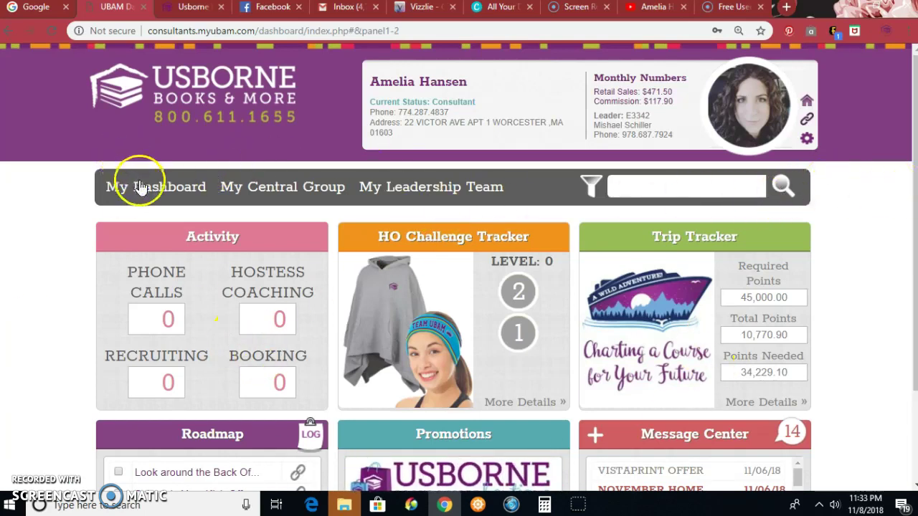
Step: Open My Backoffice Profile and review its password, email, website, page customization and direct deposit sections
left_click(808, 140)
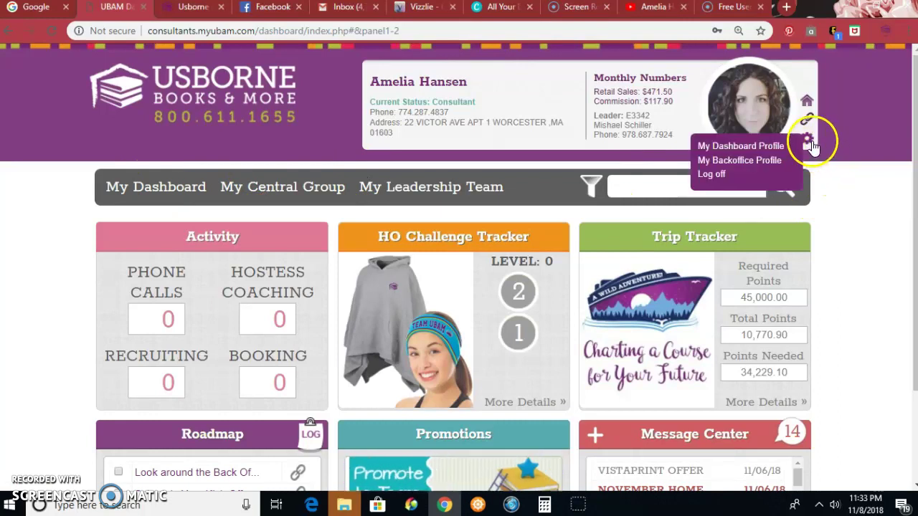
left_click(764, 162)
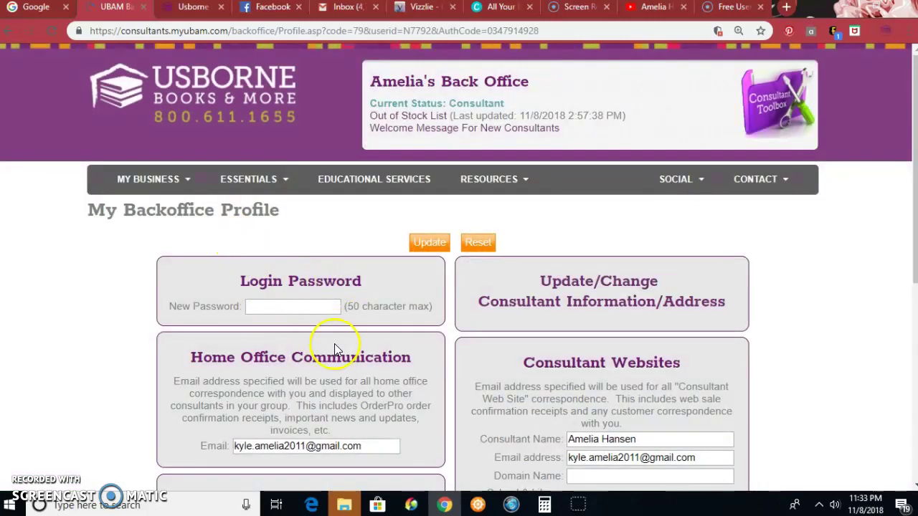
scroll(347, 348, "down", 5)
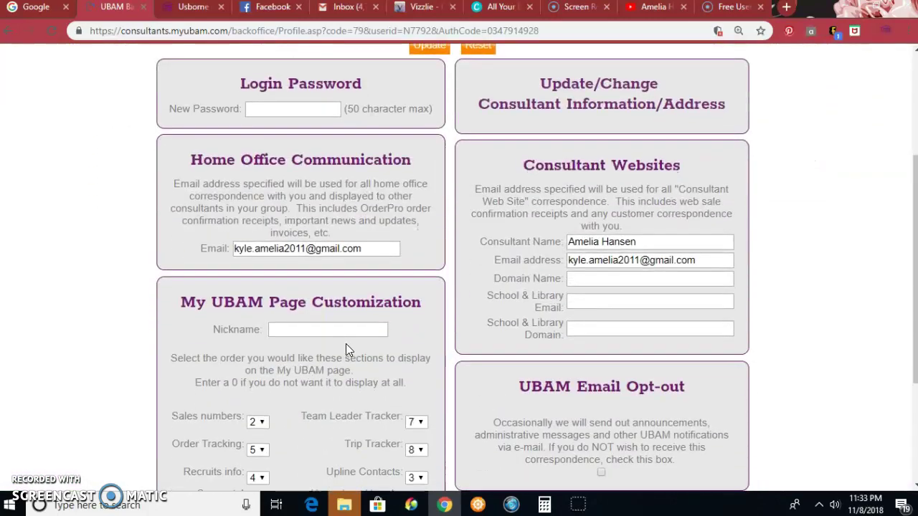
scroll(586, 398, "down", 1)
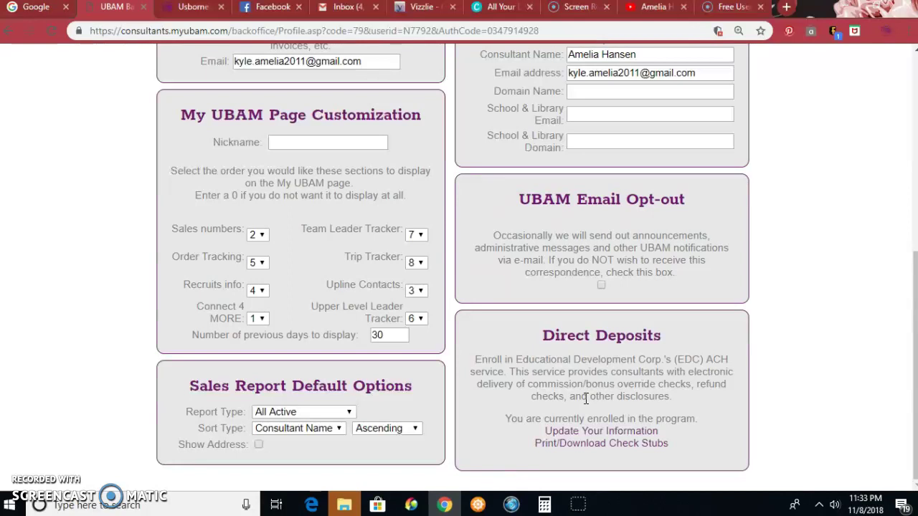
scroll(586, 398, "up", 4)
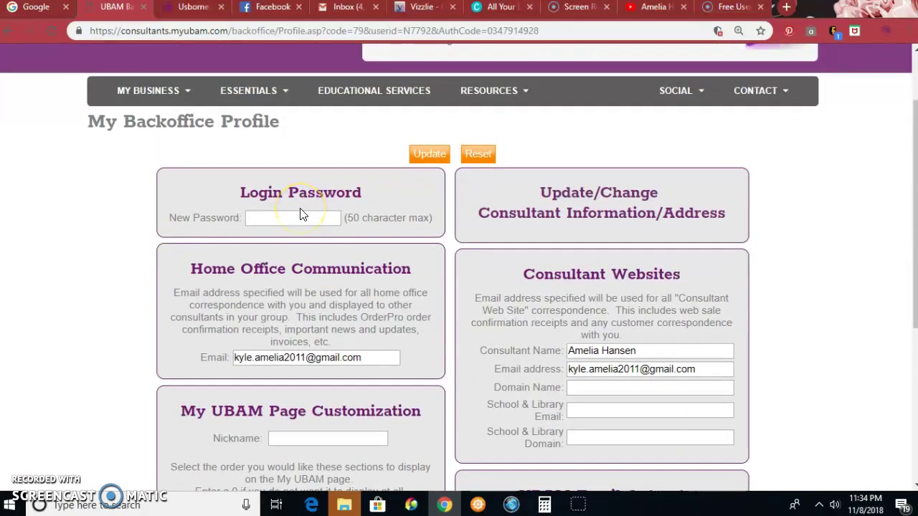
scroll(301, 215, "up", 1)
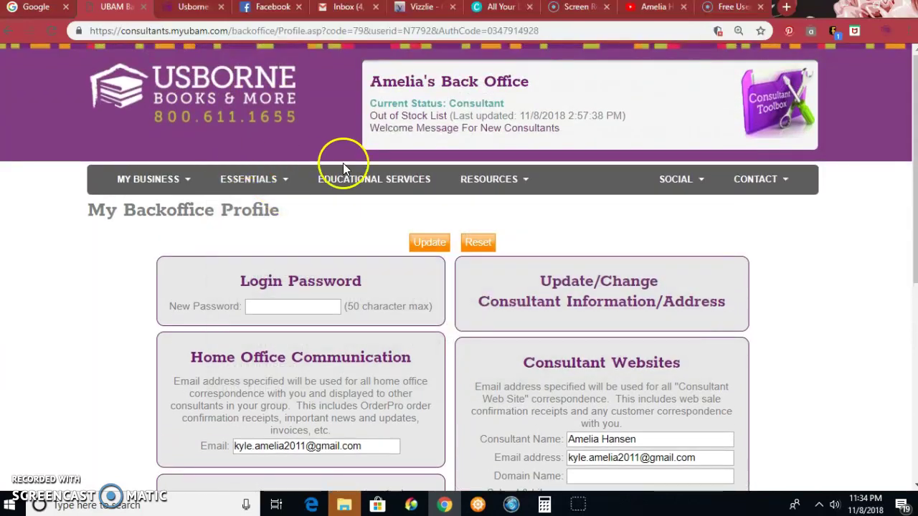
Step: Open the Back Office home page and review the monthly sales, upline contacts, recruits in incentive period and order information
mouse_move(526, 182)
mouse_move(148, 182)
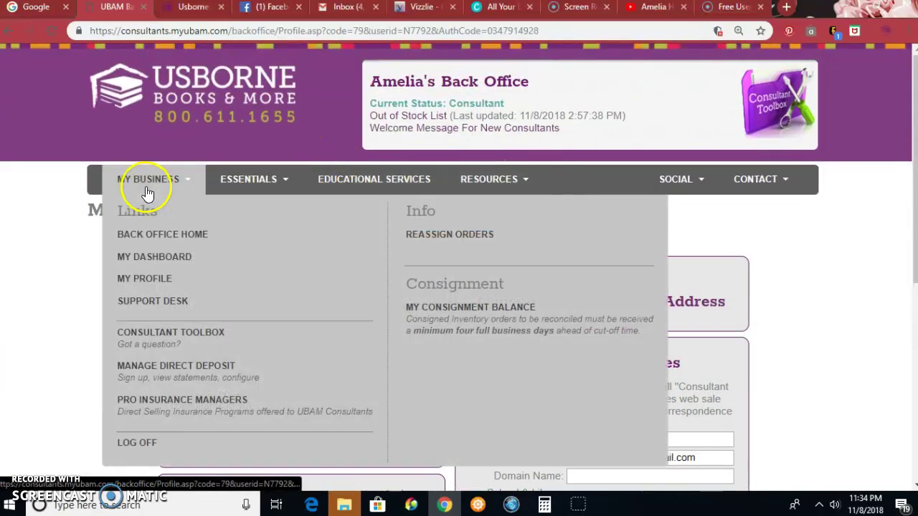
left_click(156, 244)
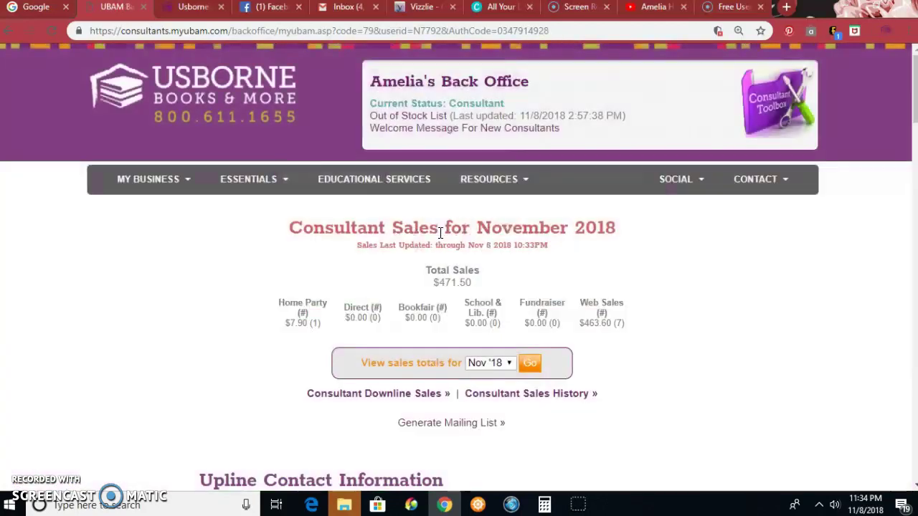
scroll(838, 228, "down", 5)
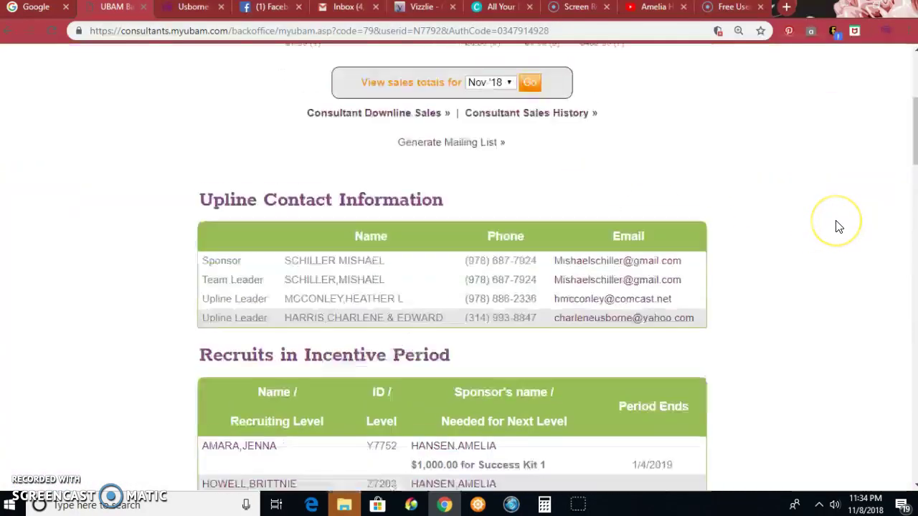
scroll(839, 226, "down", 4)
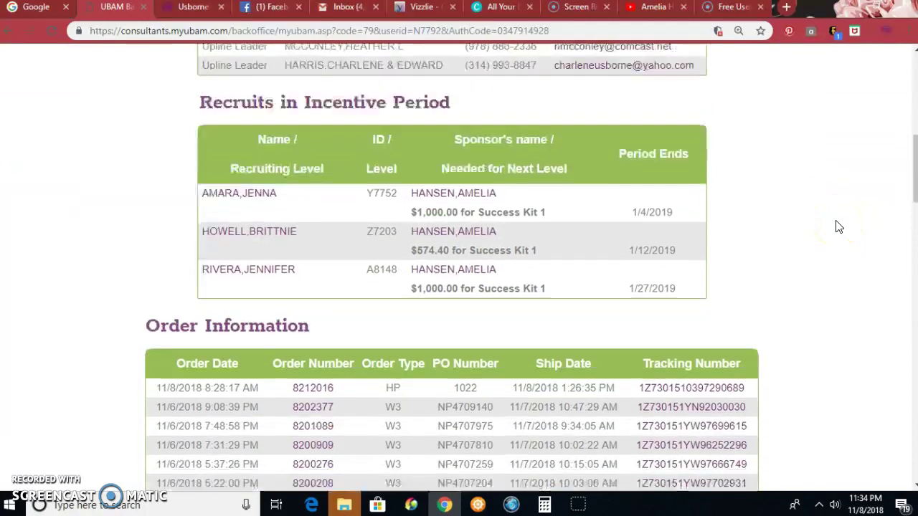
scroll(839, 227, "down", 2)
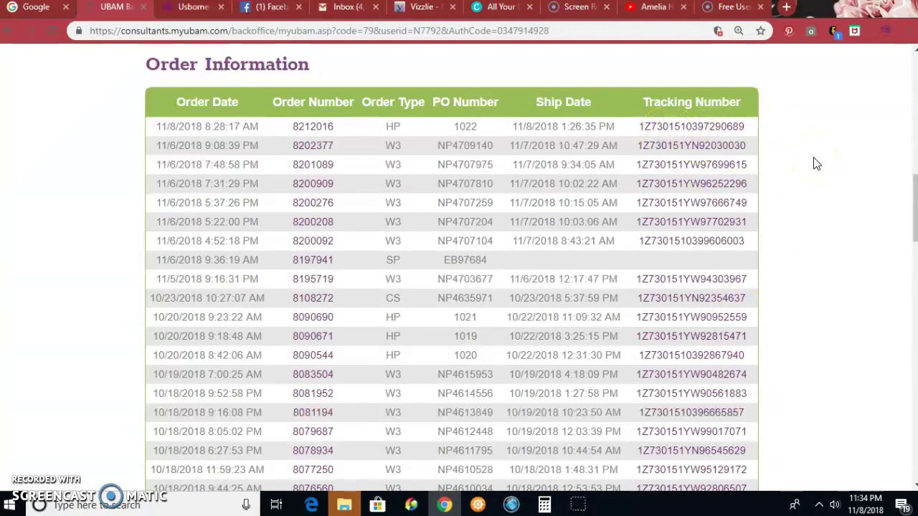
scroll(815, 164, "up", 5)
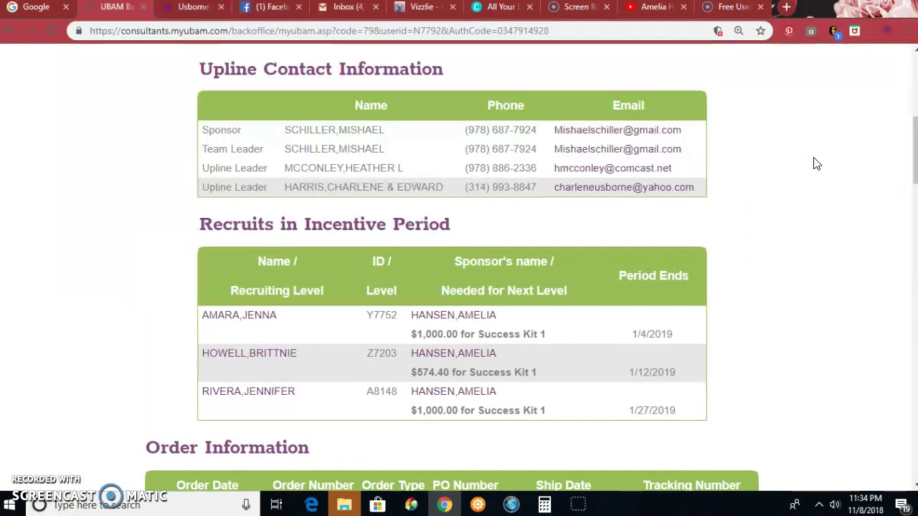
scroll(815, 164, "up", 6)
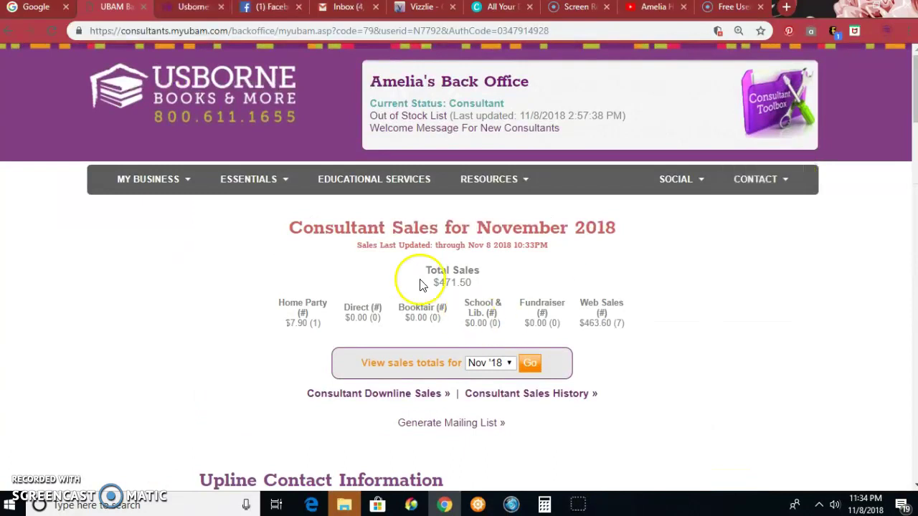
Step: Open the Current Specials & Incentives page and look over its consultant, customer and host offers
mouse_move(283, 179)
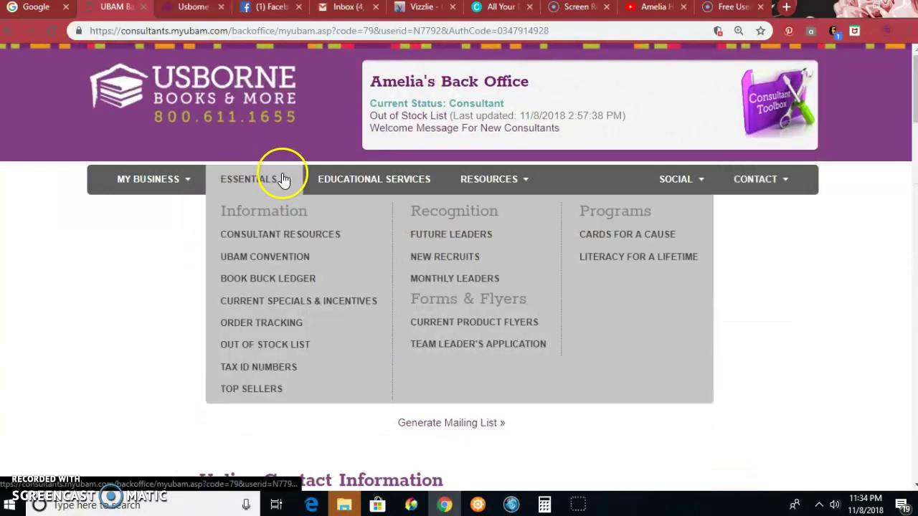
left_click(271, 309)
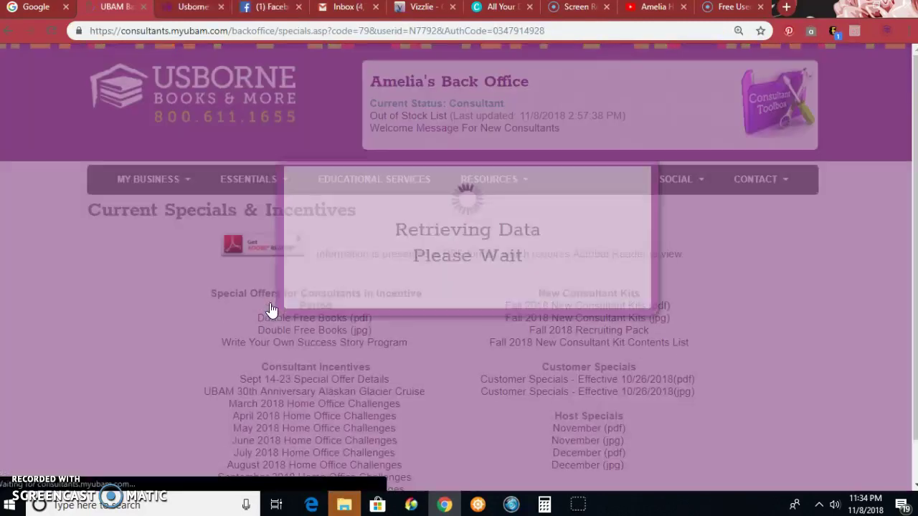
scroll(487, 398, "down", 1)
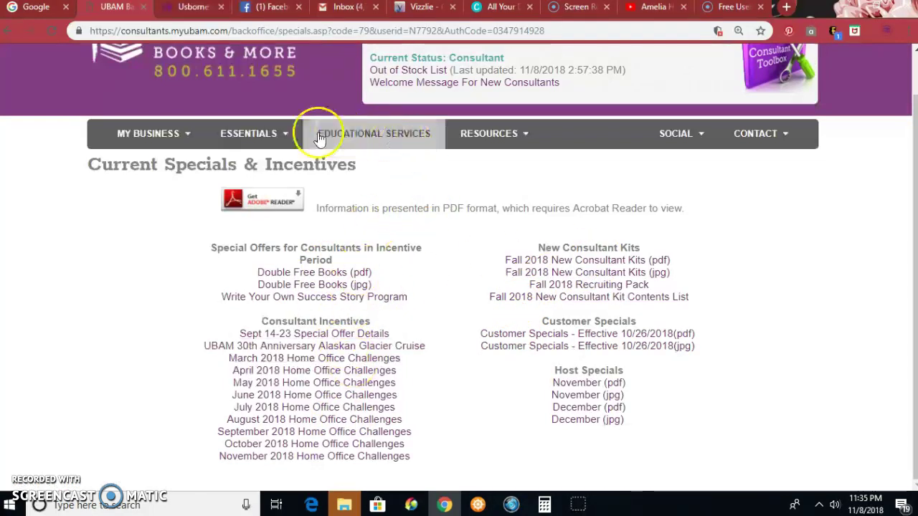
Step: Open the Out of Stock List and look through the removed titles and the titles not to order
mouse_move(252, 137)
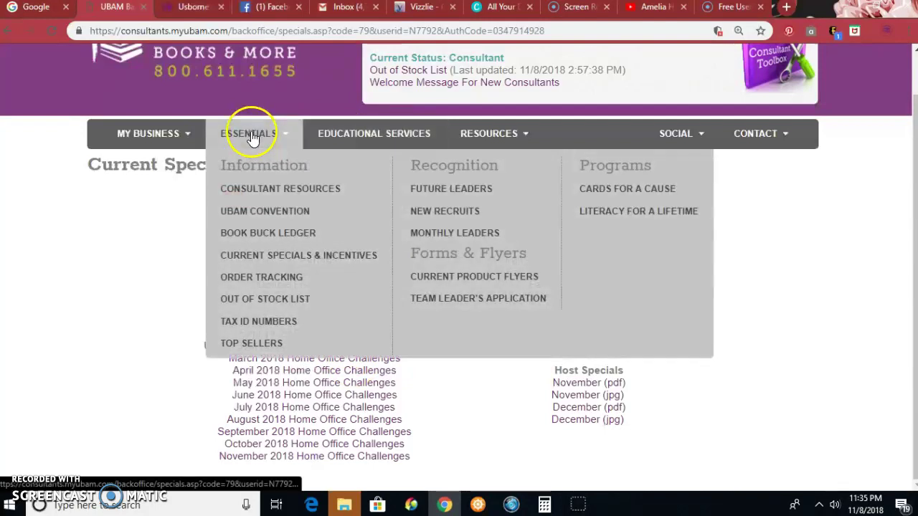
left_click(267, 303)
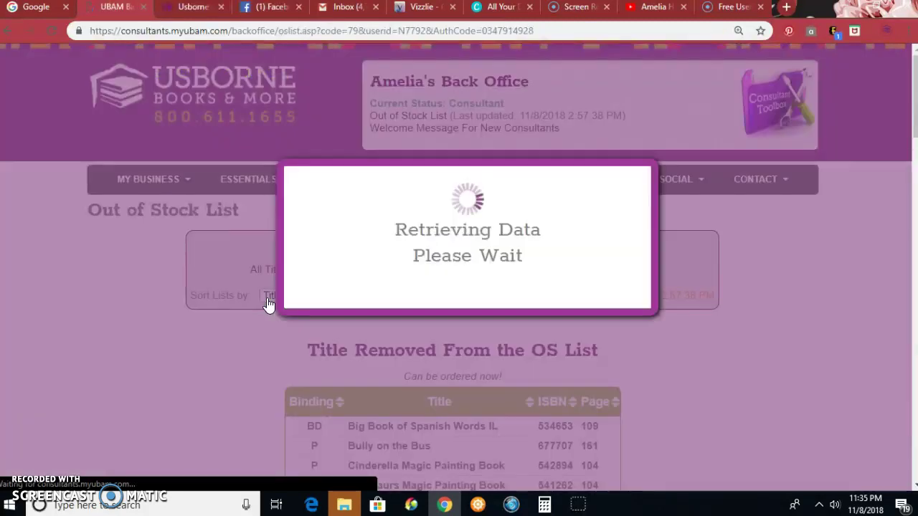
left_click(317, 371)
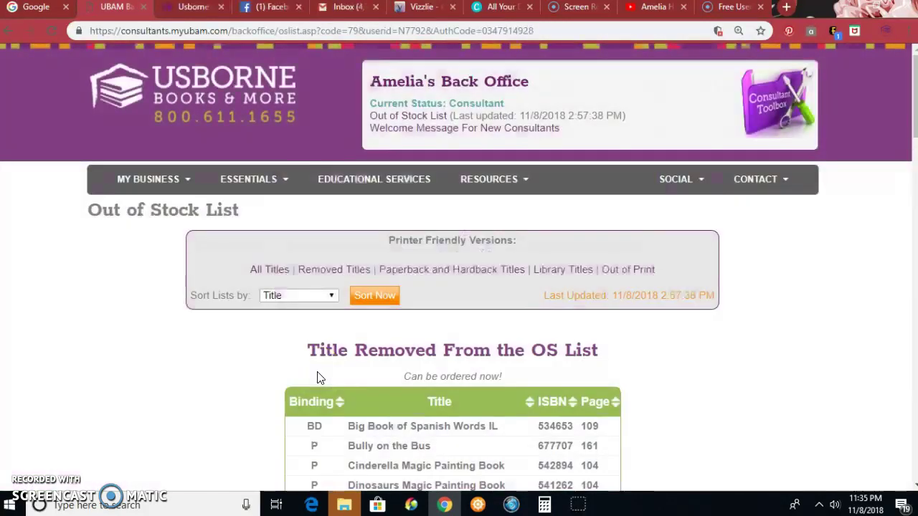
scroll(317, 373, "down", 3)
scroll(319, 379, "down", 3)
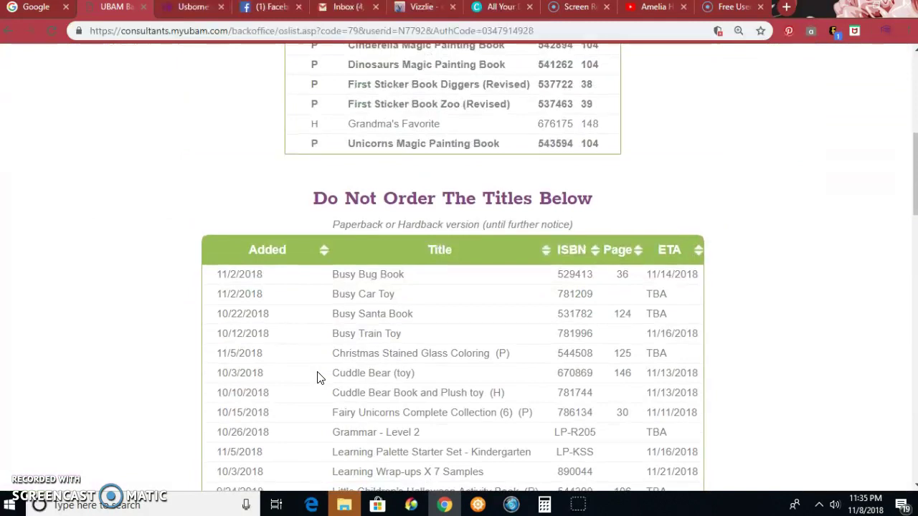
scroll(318, 376, "down", 1)
scroll(318, 373, "down", 6)
scroll(317, 373, "up", 12)
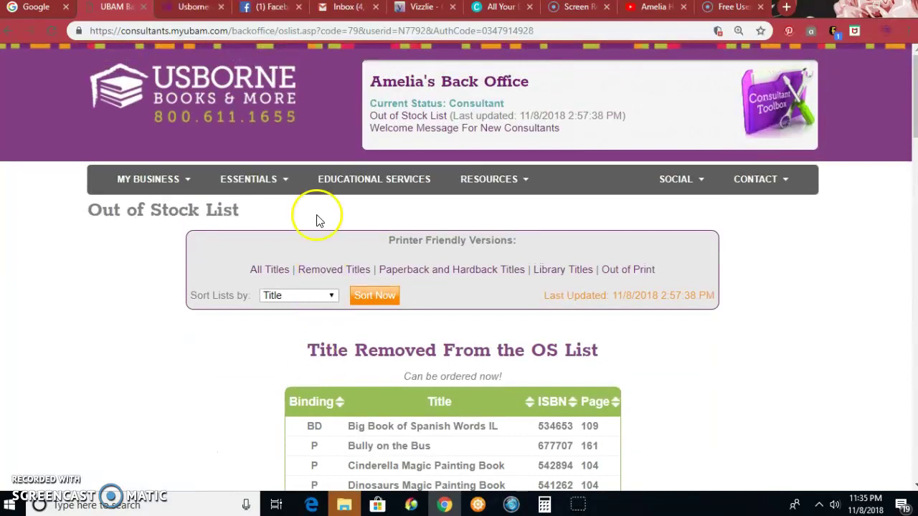
Step: Open the Consultant Resources page and look over the listed manuals and addendums
mouse_move(287, 175)
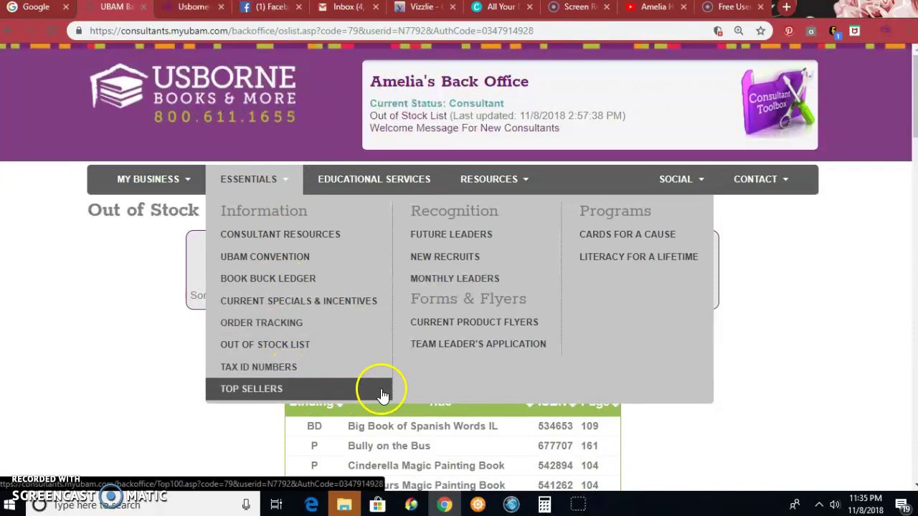
left_click(303, 238)
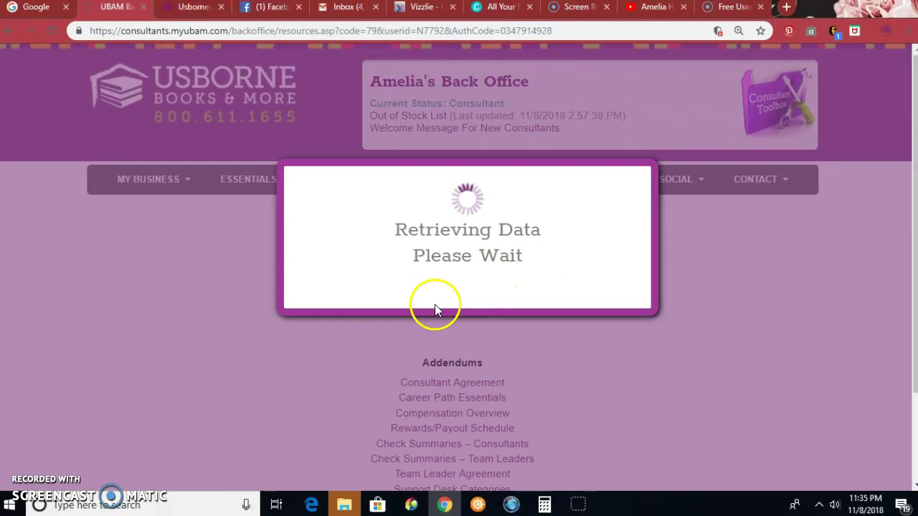
scroll(462, 400, "down", 1)
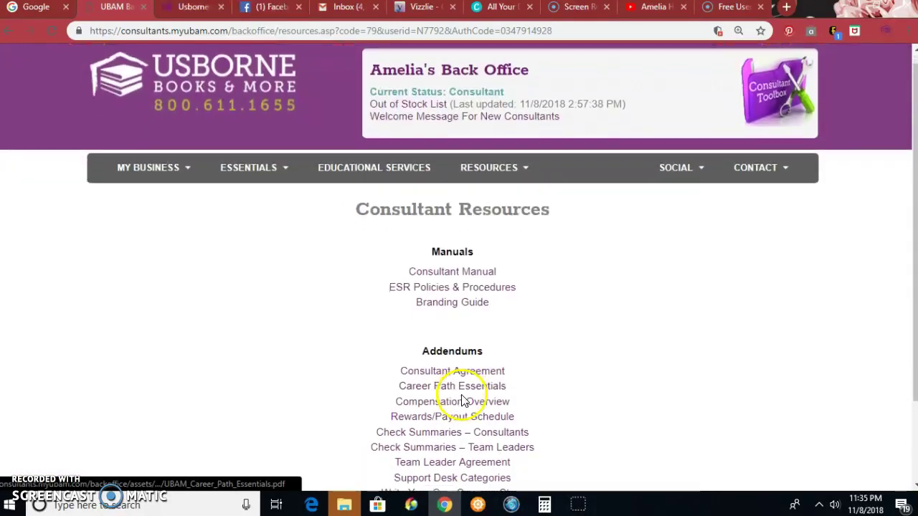
scroll(453, 349, "down", 1)
scroll(453, 349, "down", 1)
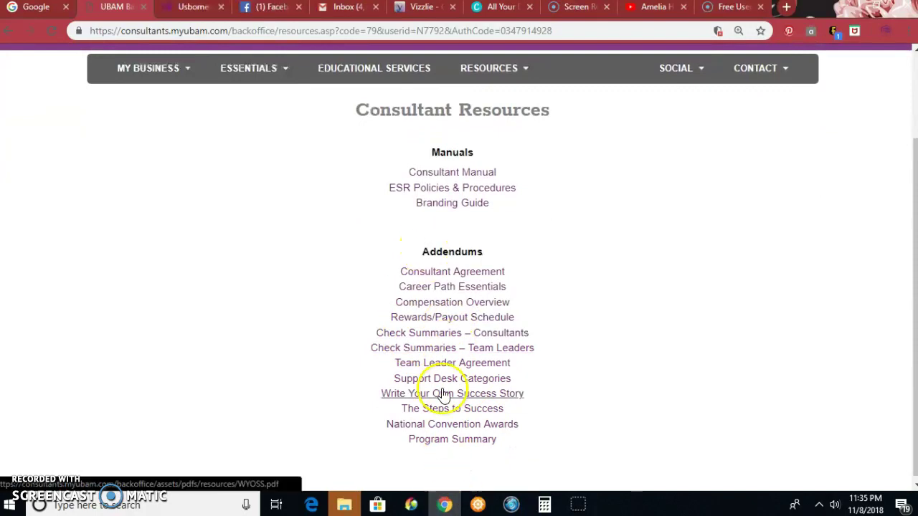
scroll(442, 393, "up", 2)
Step: Open OrderPro from the back office and start a new home party (HP) order
mouse_move(494, 181)
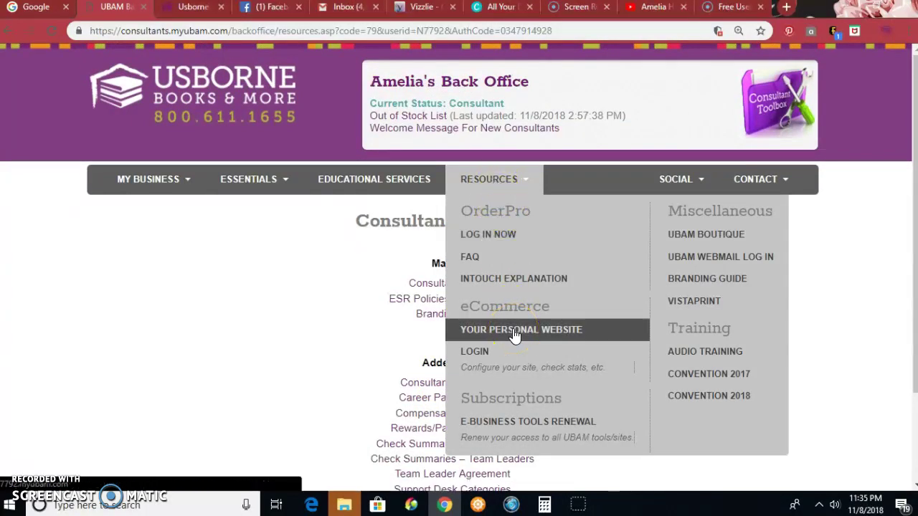
left_click(501, 237)
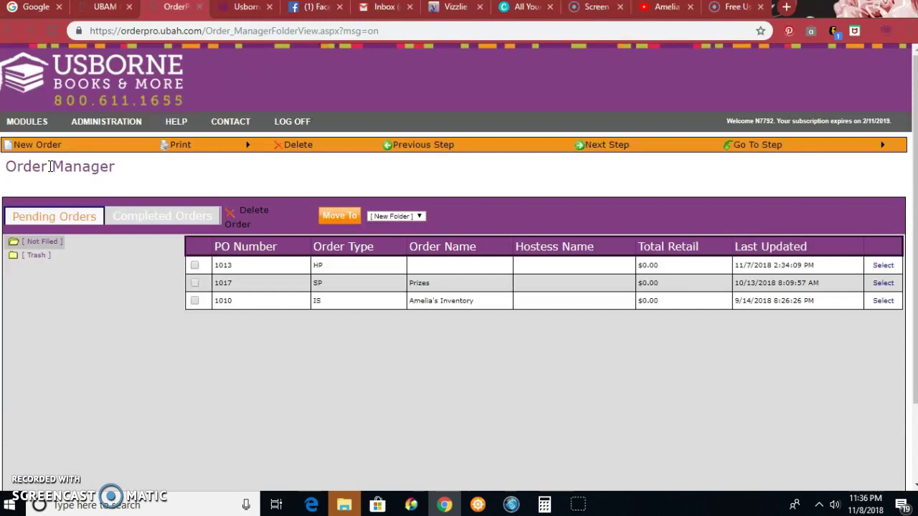
left_click(35, 147)
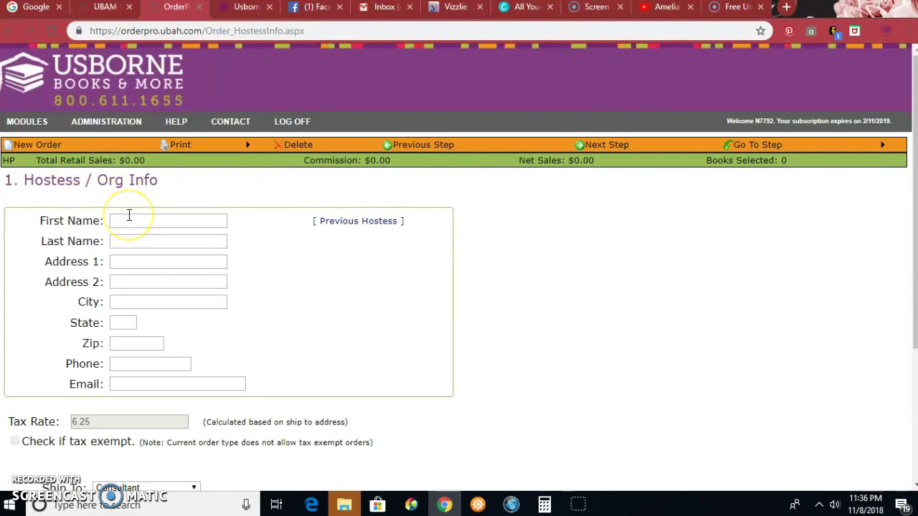
Step: Enter the hostess's first and last name in the Hostess / Org Info form
left_click(129, 215)
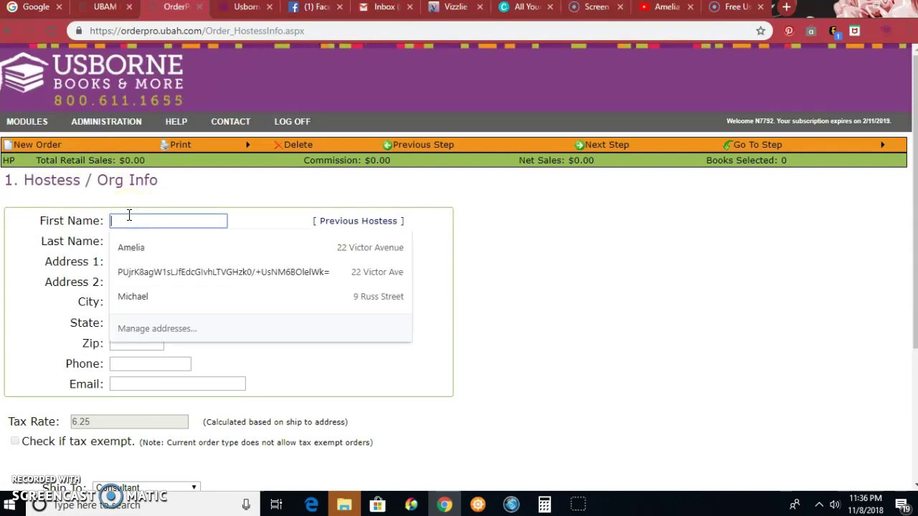
type("Suzy")
key("Tab")
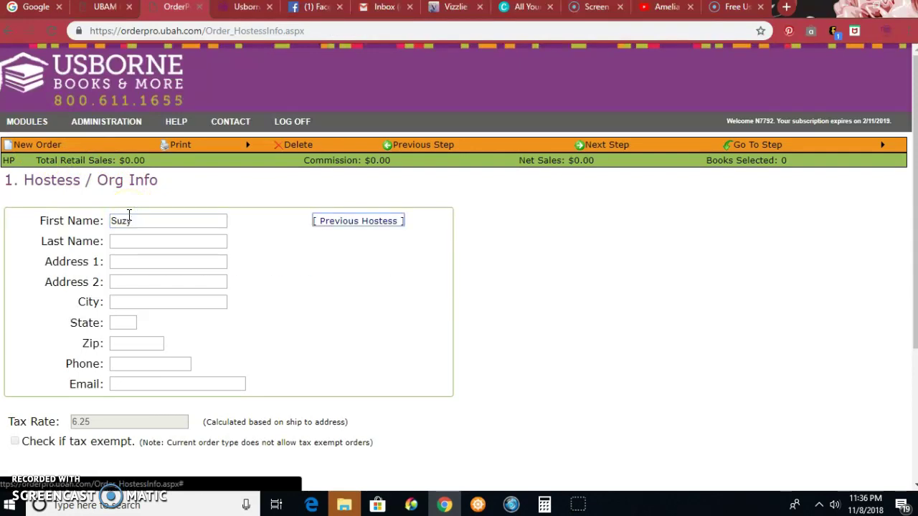
left_click(134, 237)
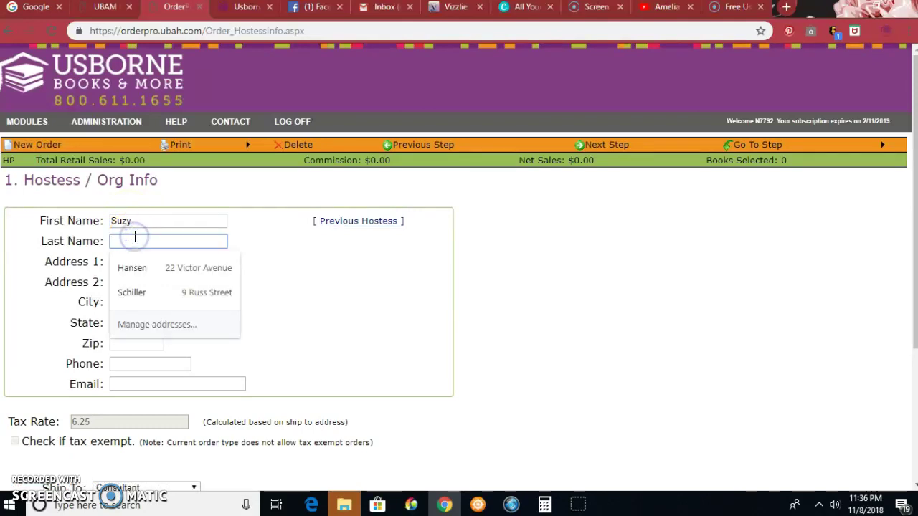
type("Q")
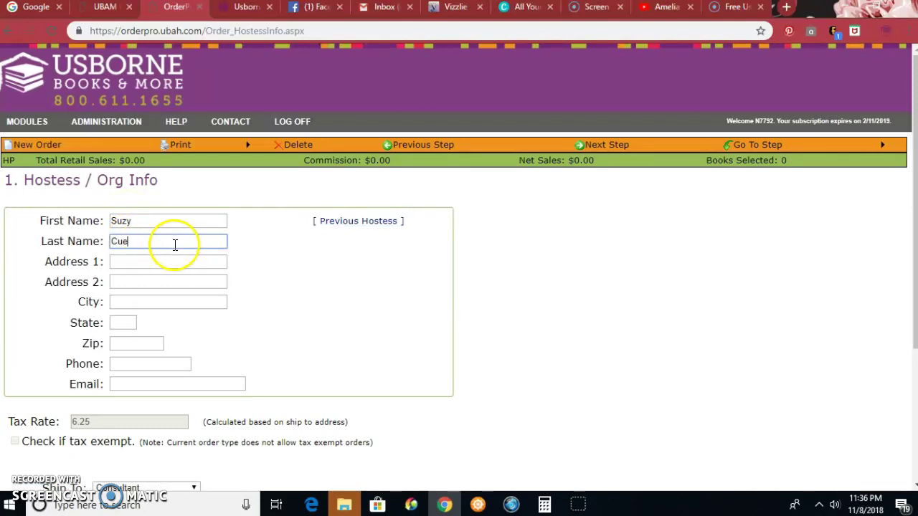
Step: Fill in the hostess's street address on the first address line
left_click(161, 261)
type("123 Tree")
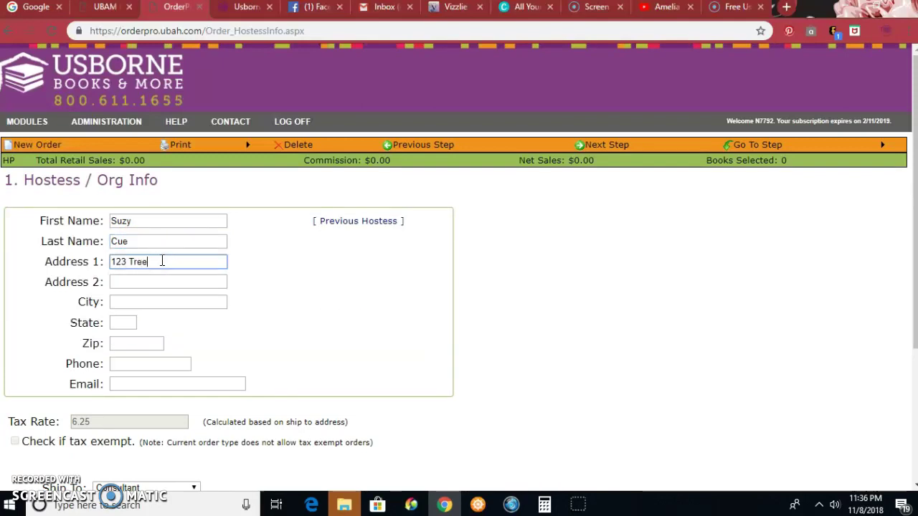
type("nu")
key("Tab")
left_click(200, 261)
type("e")
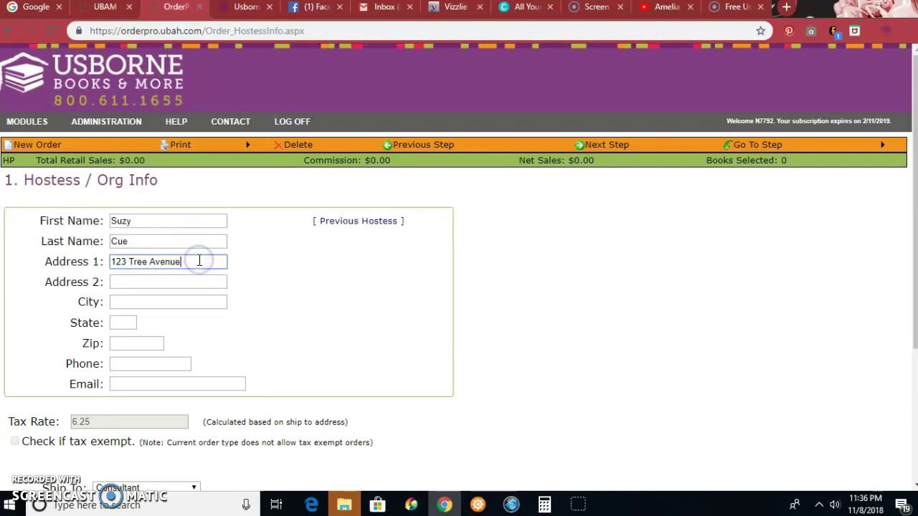
Step: Fill in the hostess's city and two-letter state, and dismiss the address suggestions
left_click(165, 302)
type("Howareyou")
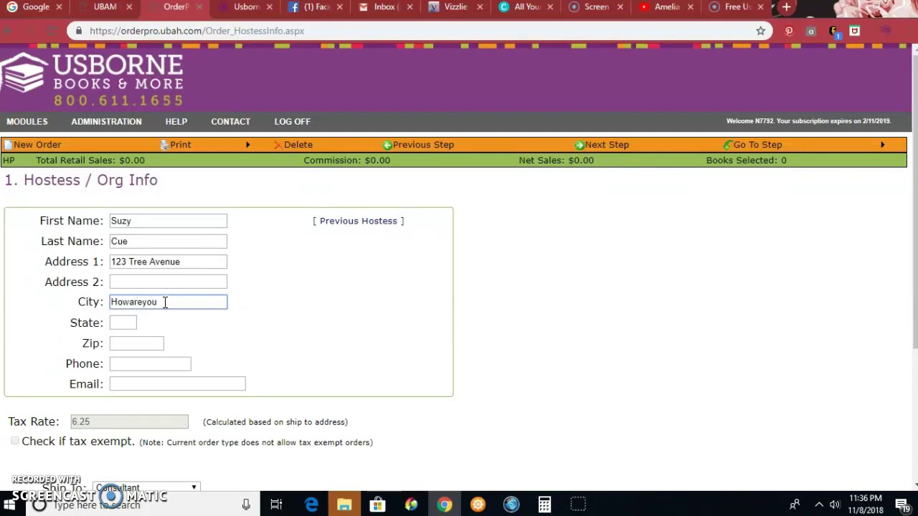
left_click(128, 322)
type("MA")
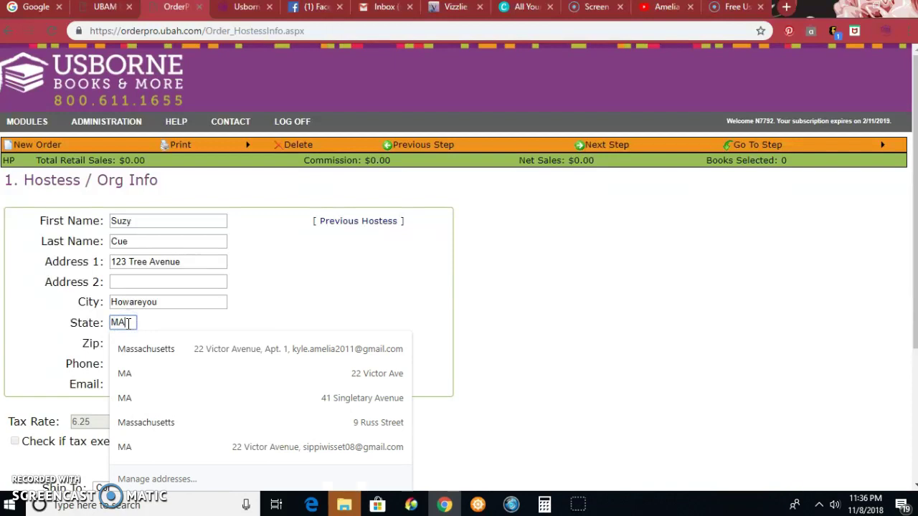
left_click(270, 287)
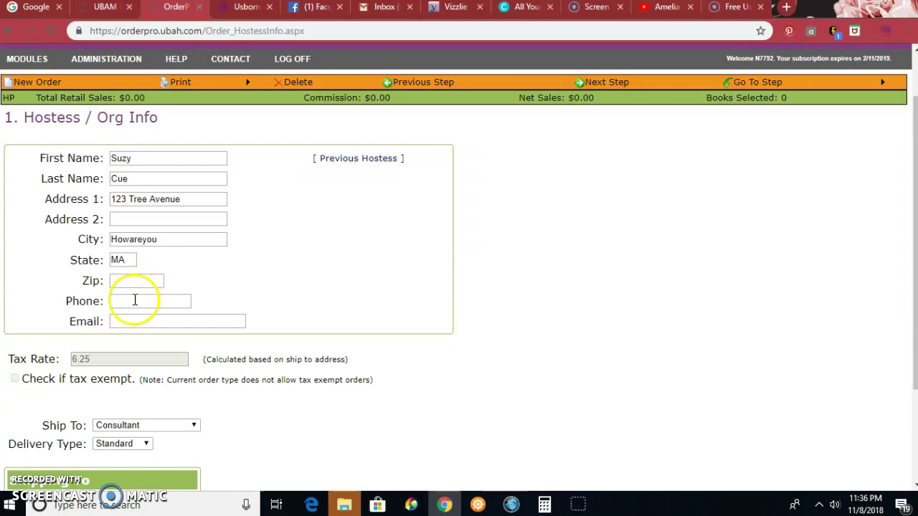
Step: Try to set the order's Ship To destination to Hostess / Organization
scroll(124, 350, "down", 1)
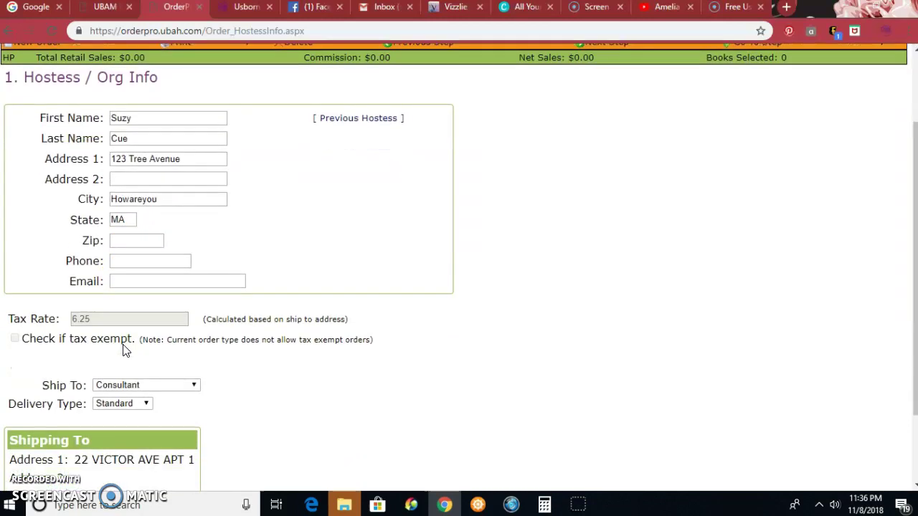
left_click(126, 353)
left_click(131, 394)
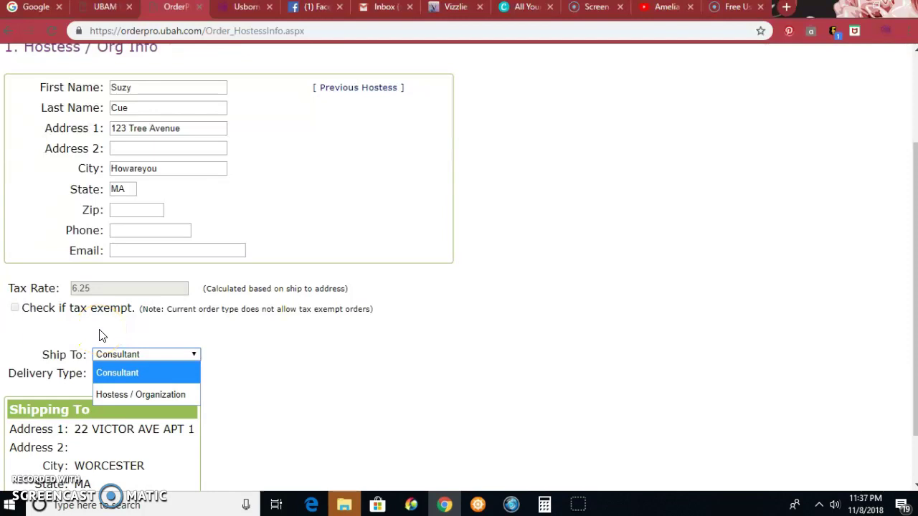
left_click(123, 393)
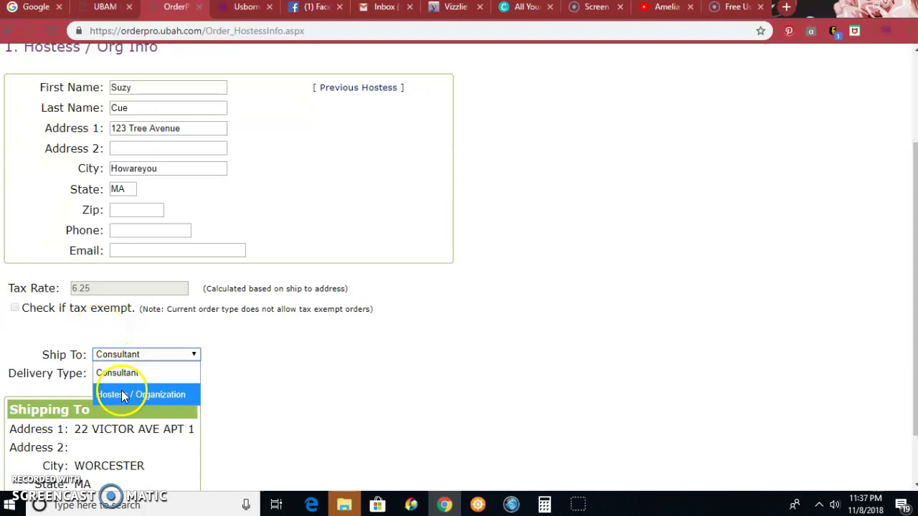
left_click(122, 394)
left_click(123, 394)
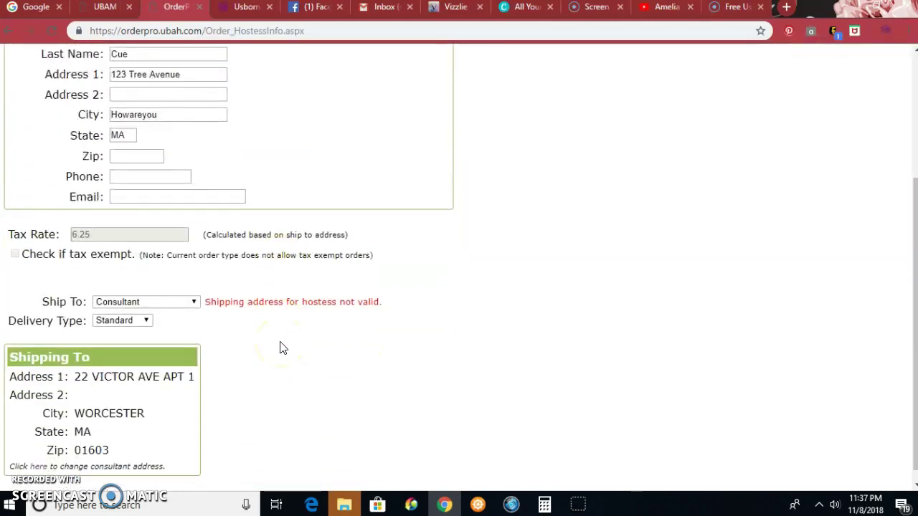
left_click(135, 304)
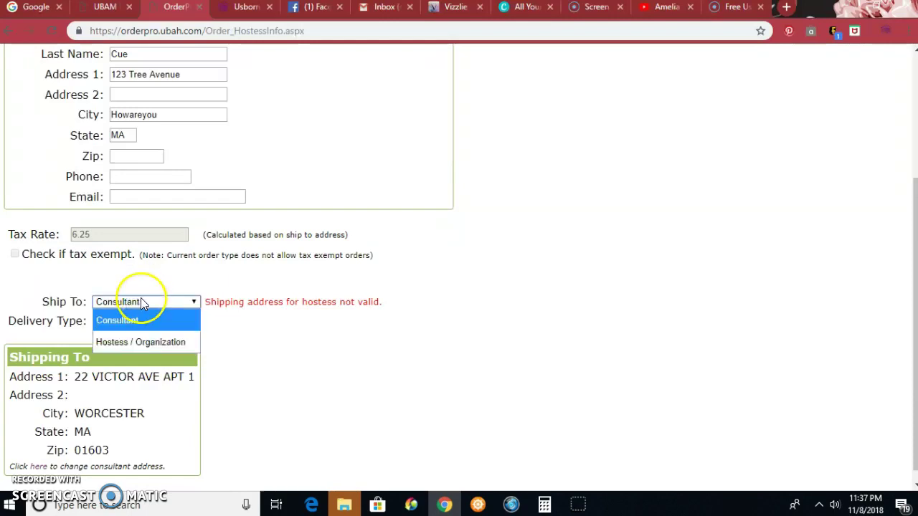
left_click(139, 301)
Step: Continue to the Order Type step and name the order as the hostess's Facebook party
scroll(363, 253, "up", 3)
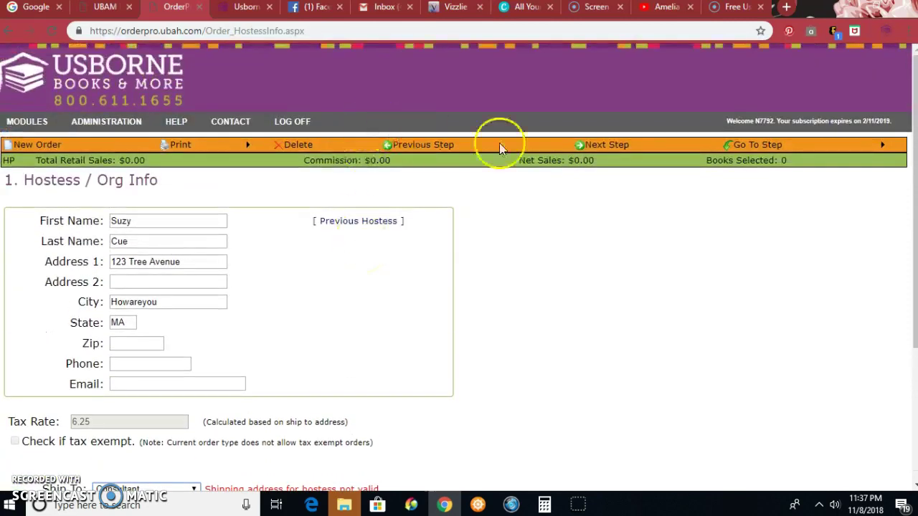
left_click(607, 145)
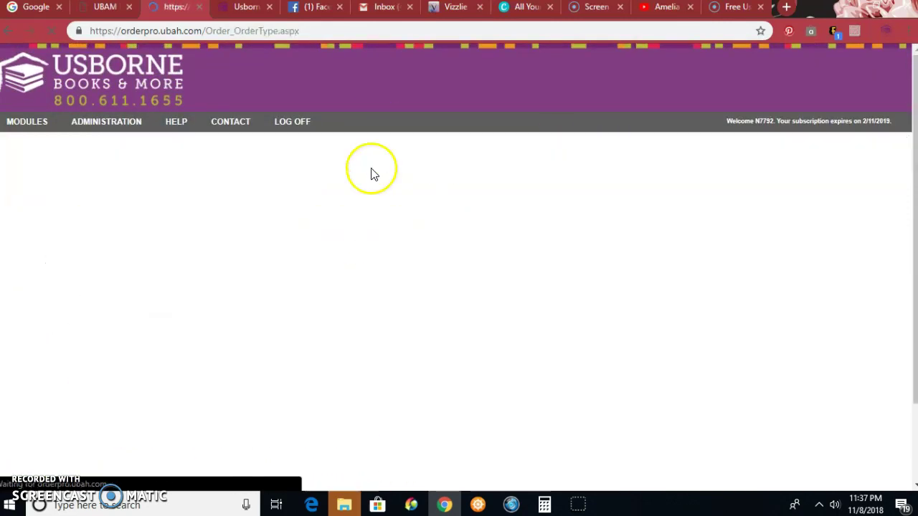
left_click(175, 223)
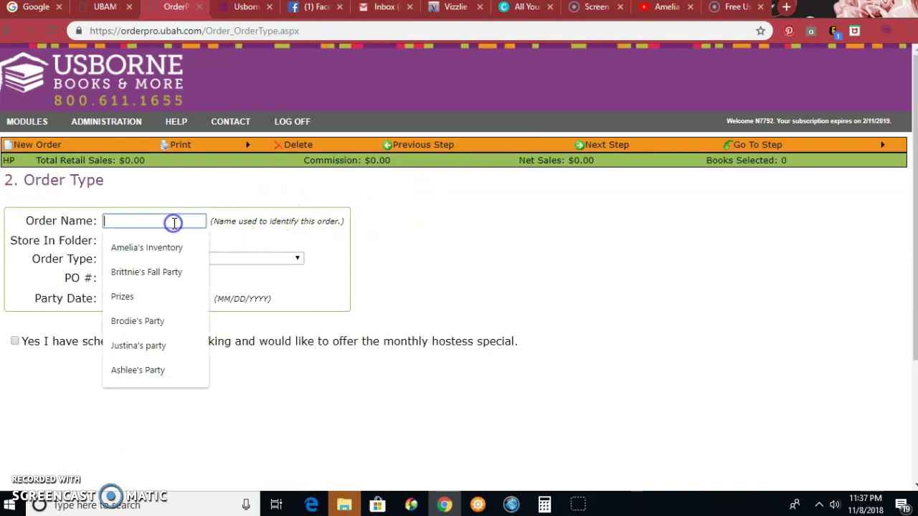
type("Suzy's Facebook Pary")
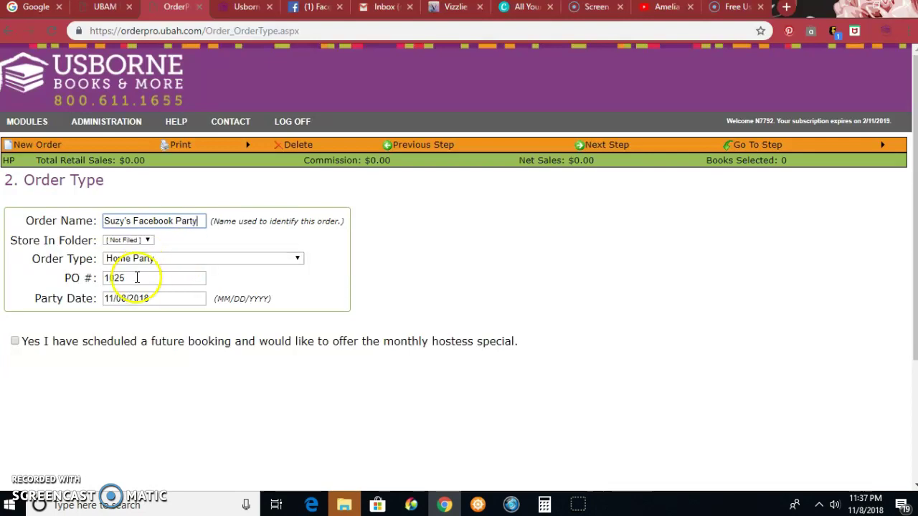
Step: Mark that a future booking is scheduled to offer the monthly hostess special, and continue to book selection
left_click(15, 342)
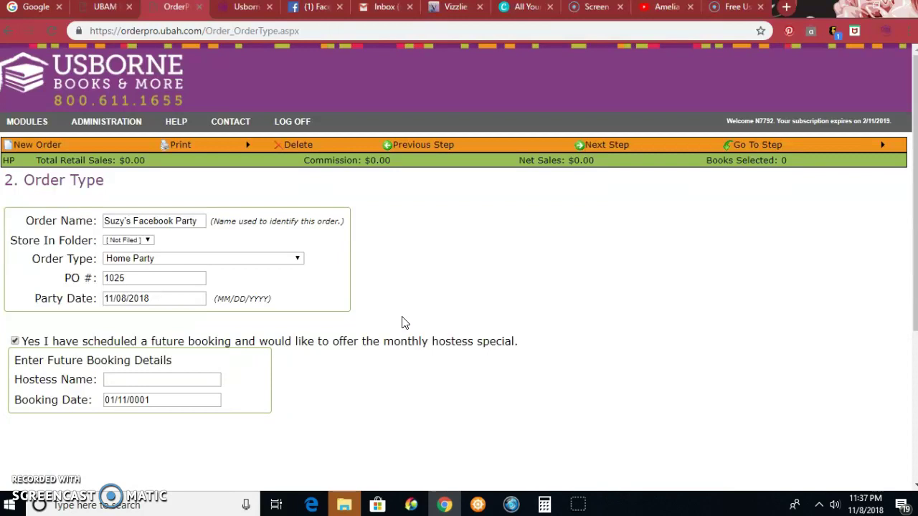
left_click(372, 326)
left_click(606, 147)
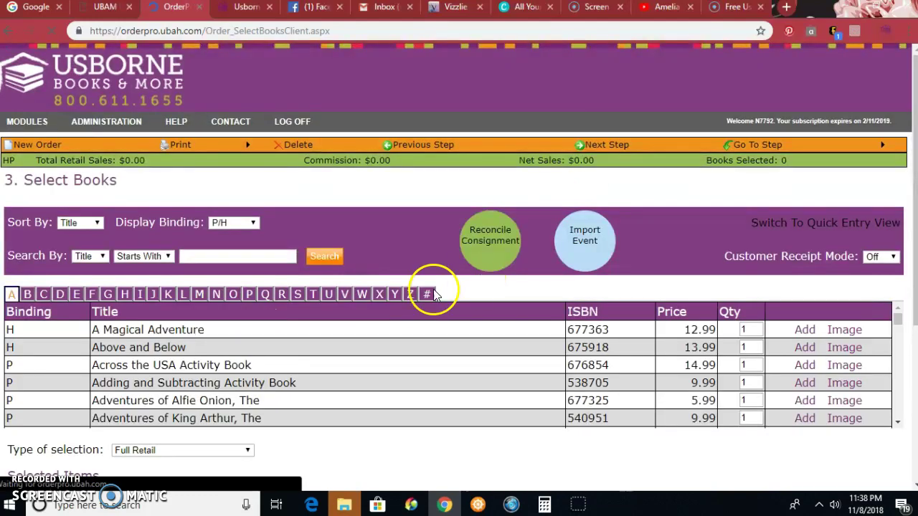
Step: Look over the book list and the available selection types, and choose Free Host Rewards
scroll(382, 218, "down", 2)
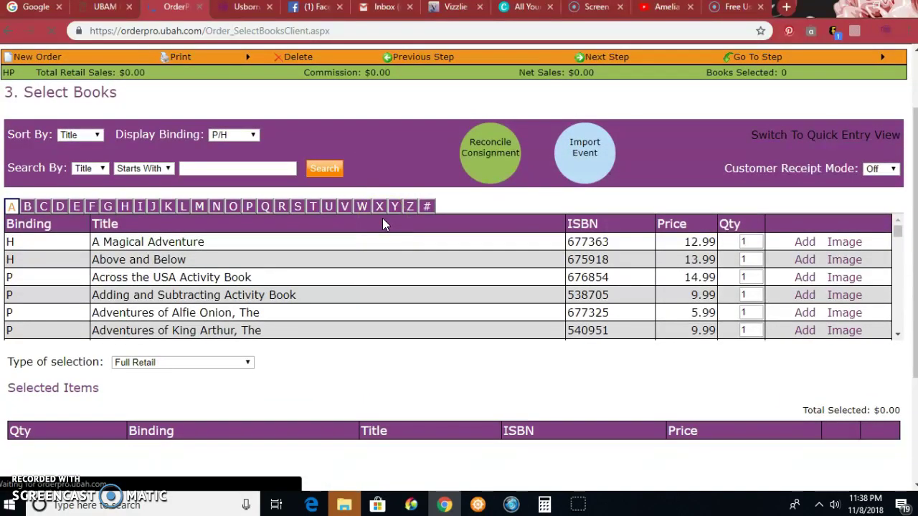
scroll(350, 247, "down", 1)
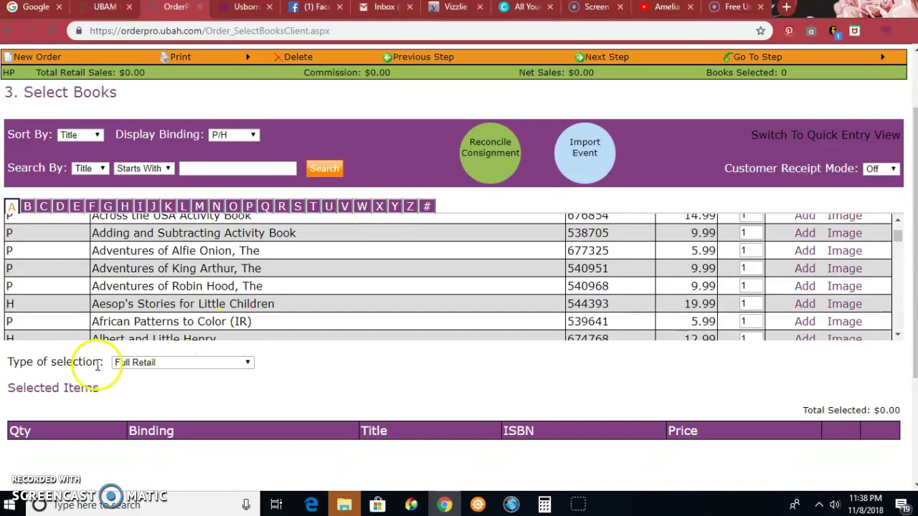
left_click(162, 365)
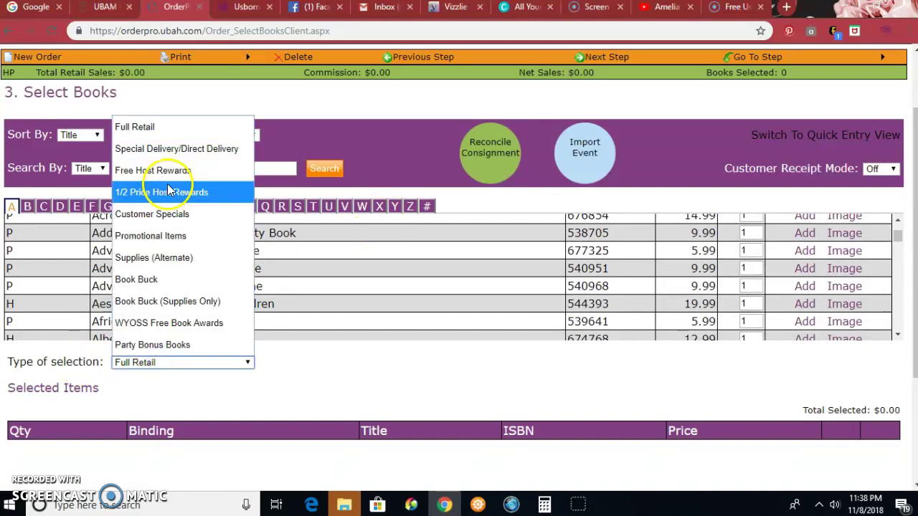
left_click(169, 131)
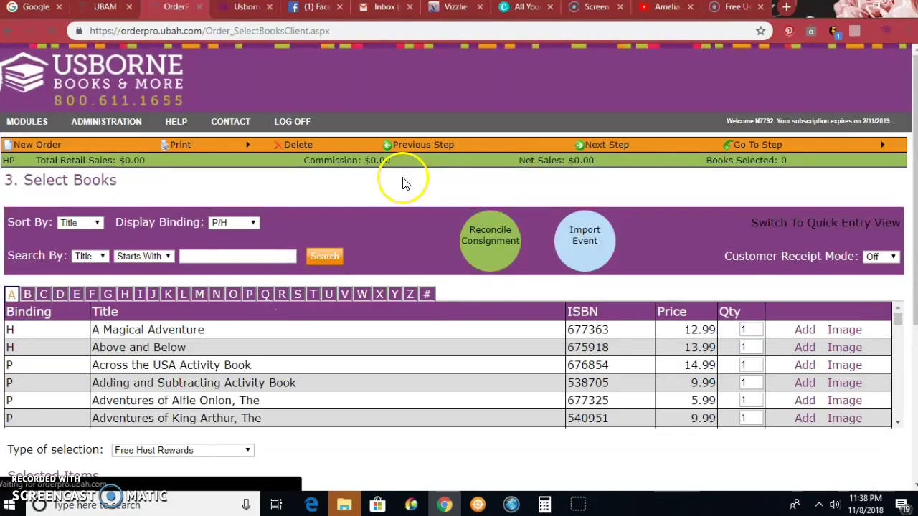
Step: Open Import Event to check which eShows can be combined with this order, and close the dialog
left_click(582, 236)
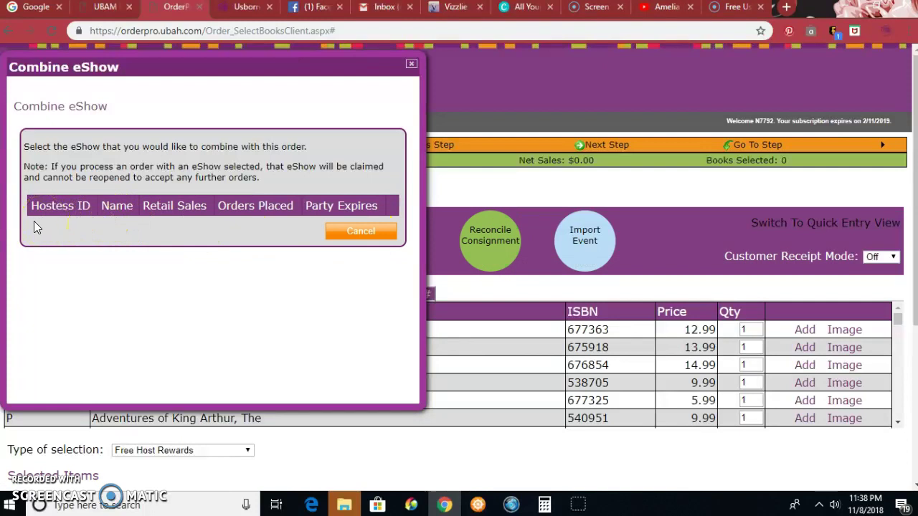
left_click(360, 231)
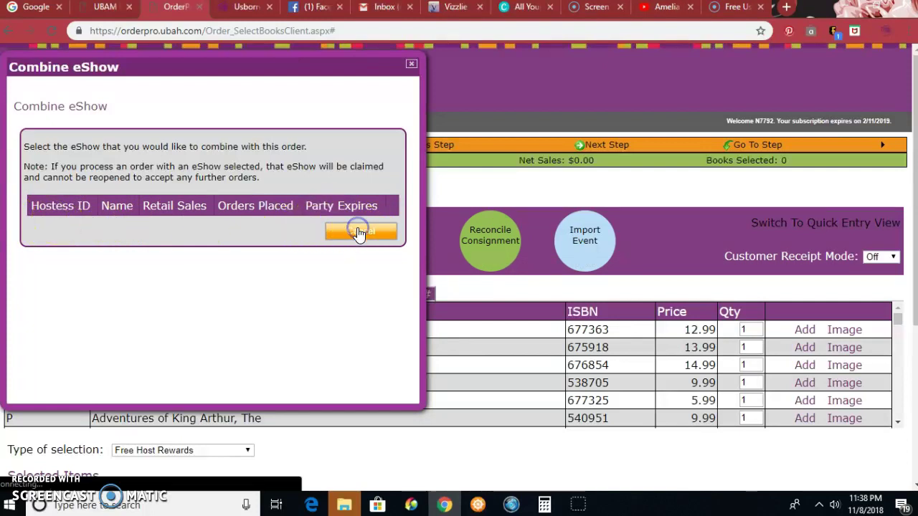
left_click(411, 64)
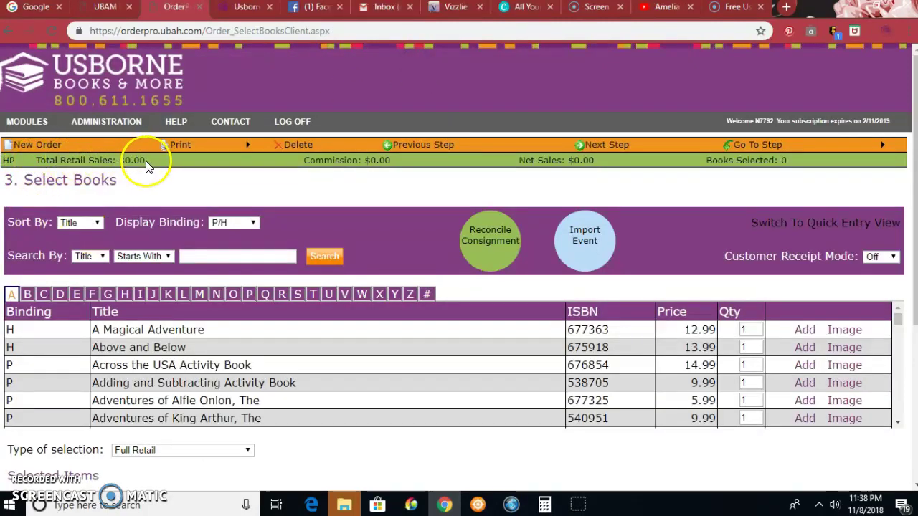
Step: Set the type of selection to Free Host Rewards and check the remaining allowance and total selected
scroll(753, 469, "down", 2)
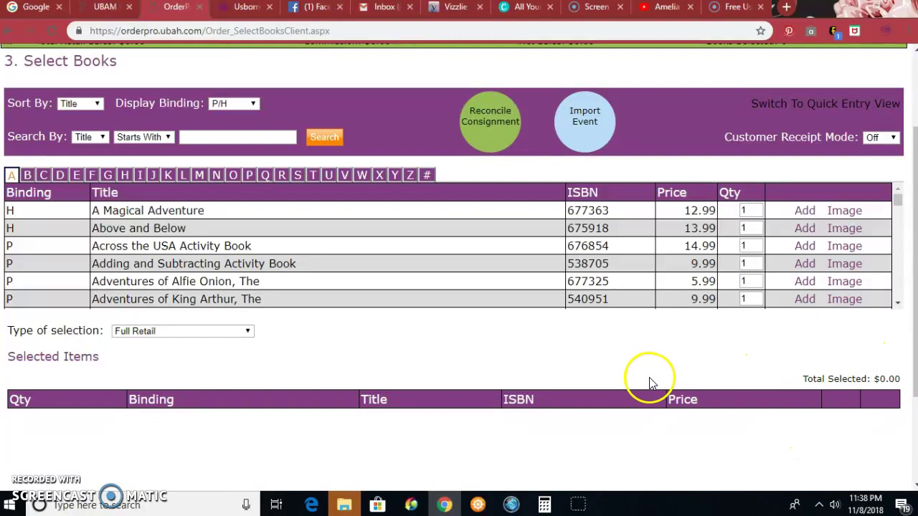
left_click(189, 332)
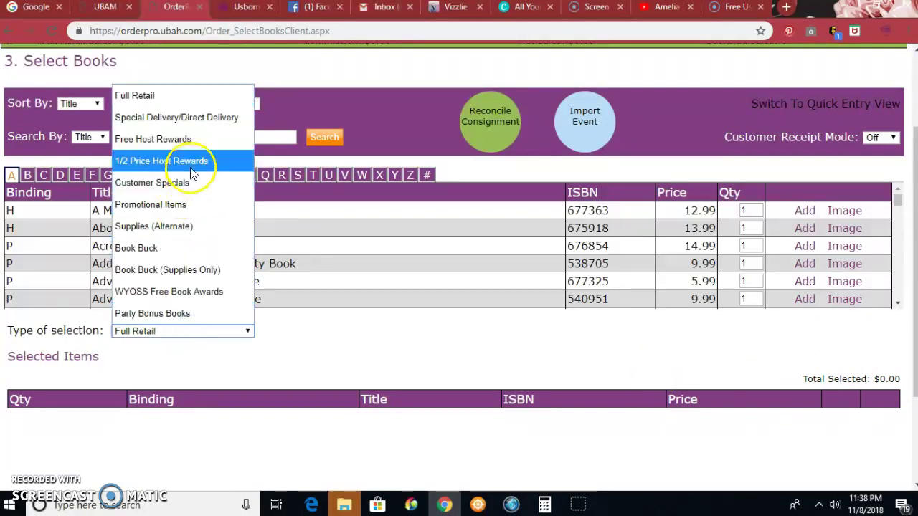
left_click(191, 140)
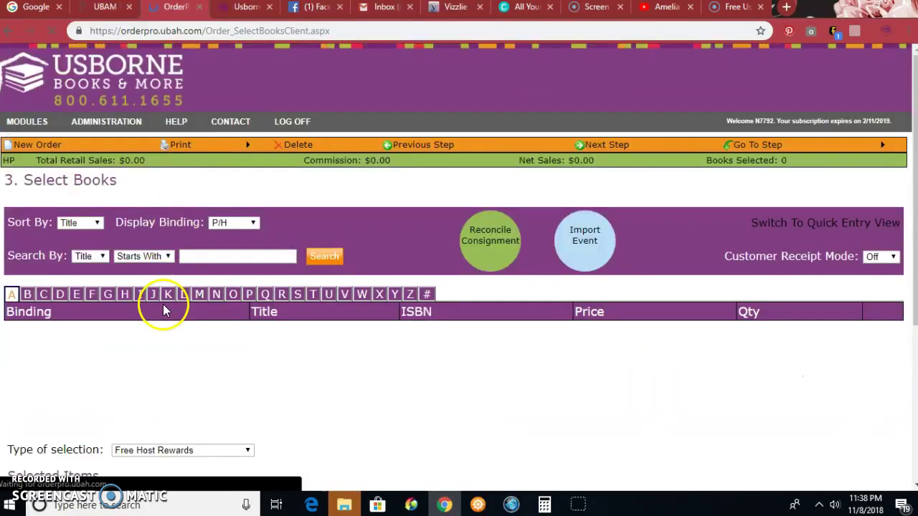
scroll(265, 327, "down", 3)
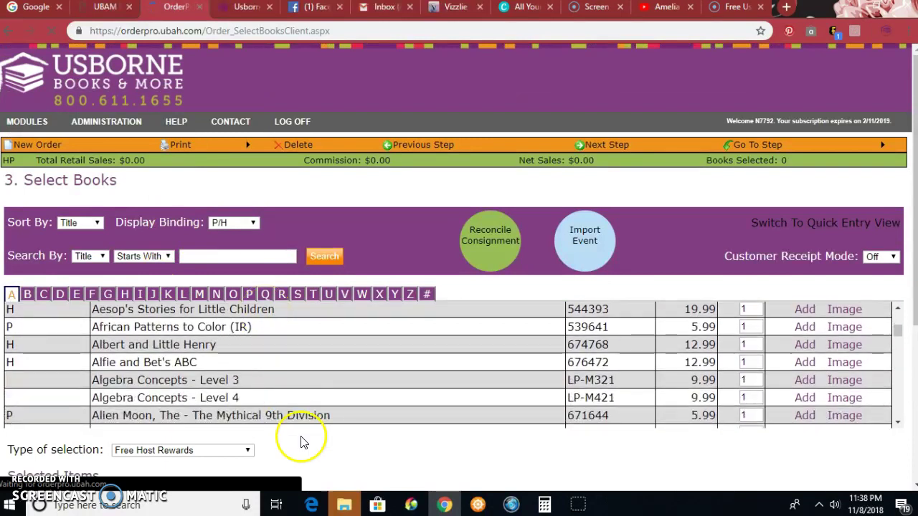
scroll(299, 440, "down", 3)
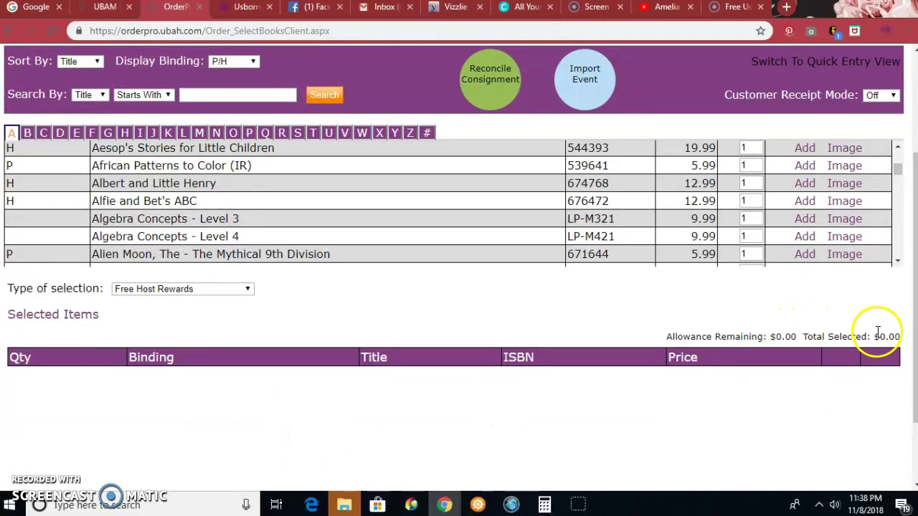
left_click(773, 336)
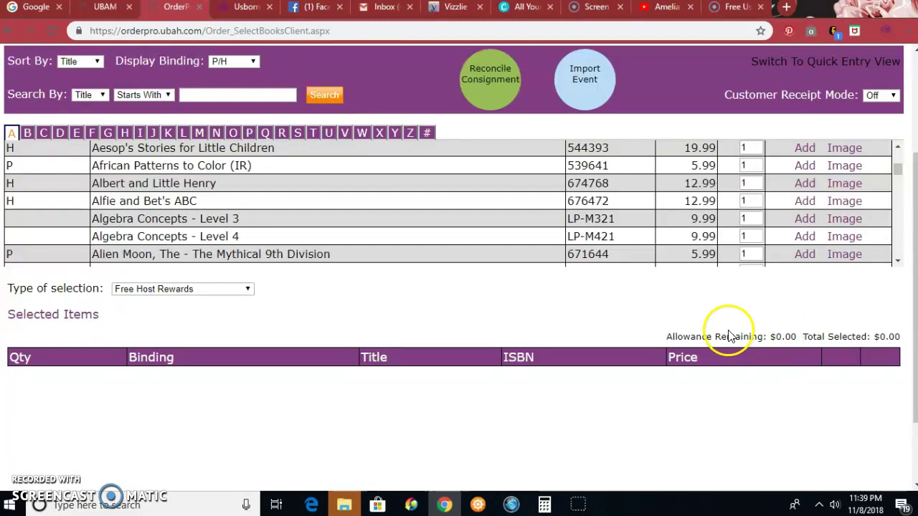
Step: Search the book list for titles containing "All better"
left_click(151, 94)
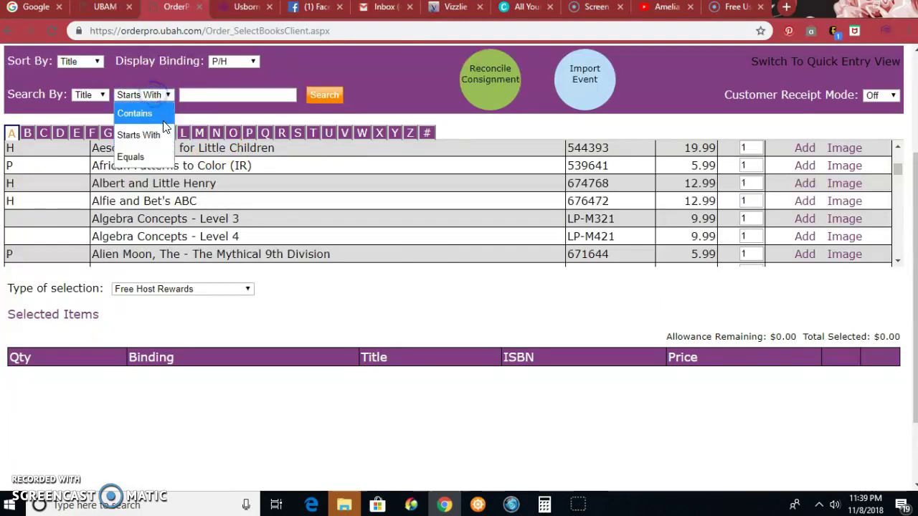
left_click(159, 115)
left_click(210, 93)
type("All better")
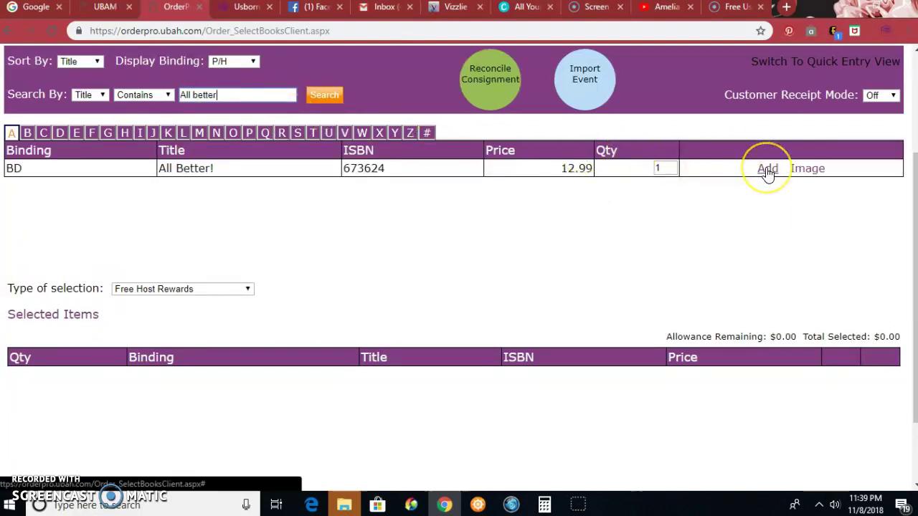
Step: Set the book search criterion to ISBN
left_click(767, 170)
left_click(90, 95)
left_click(93, 115)
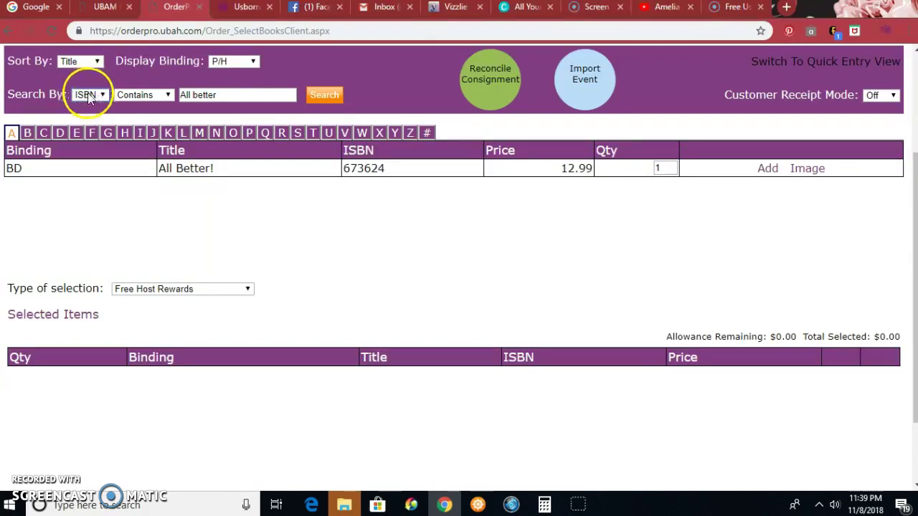
left_click(261, 259)
Step: Set the type of selection to 1/2 Price Host Rewards and check the remaining allowance and selected items
scroll(261, 263, "up", 1)
left_click(211, 321)
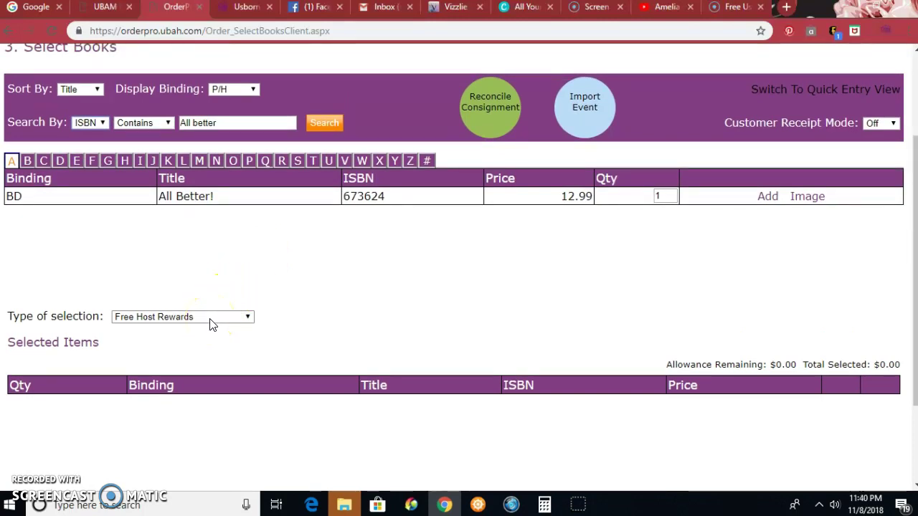
left_click(210, 322)
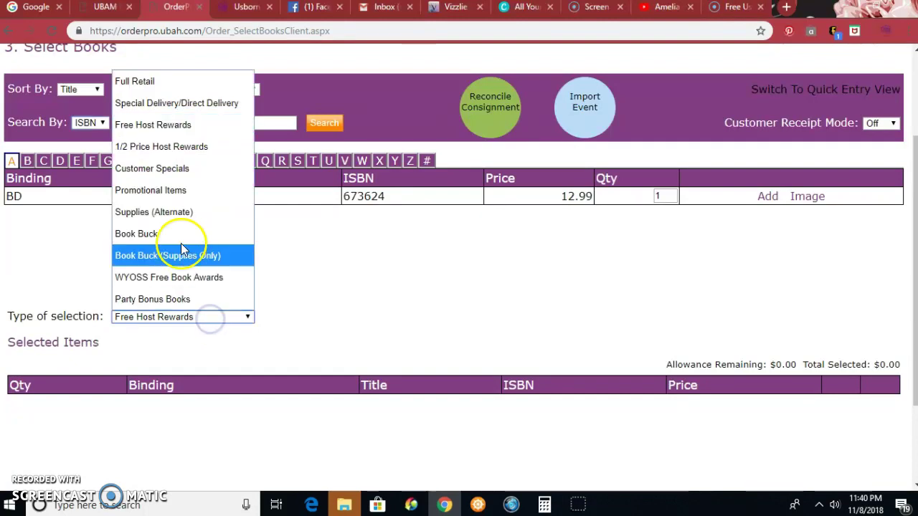
left_click(199, 151)
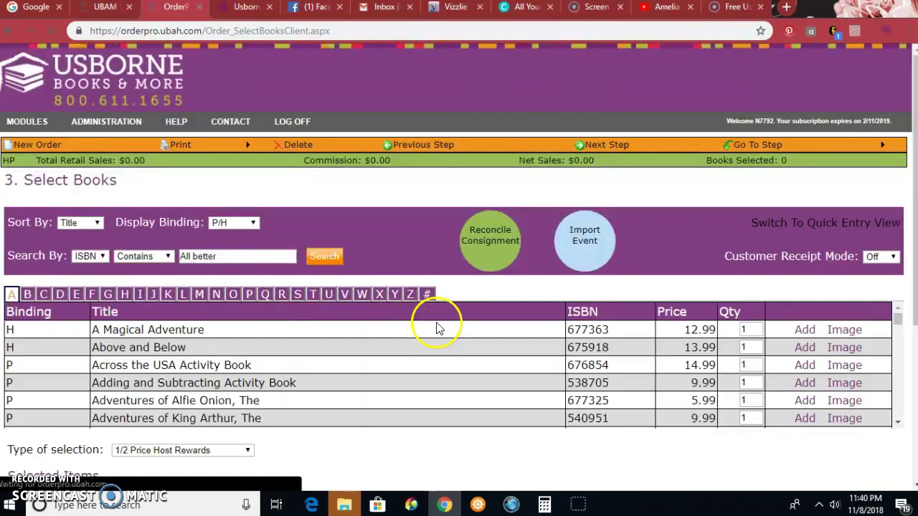
scroll(639, 244, "down", 4)
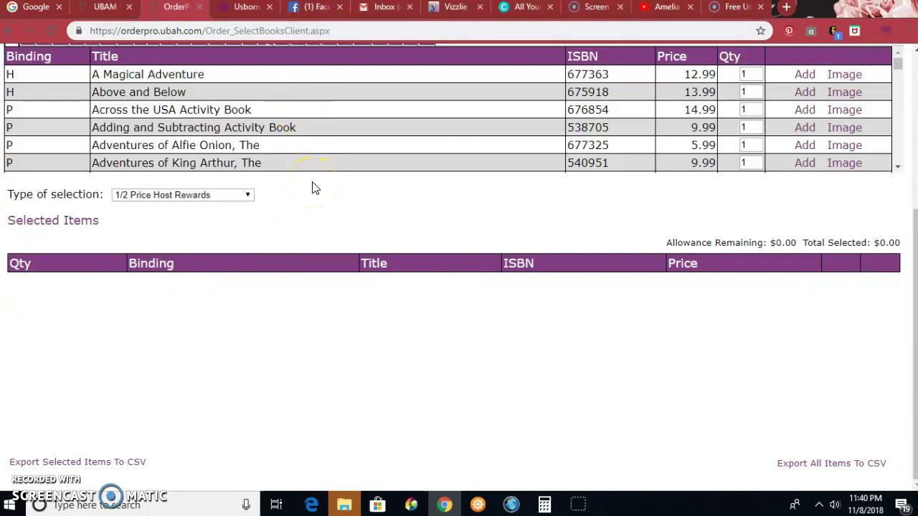
scroll(311, 188, "up", 1)
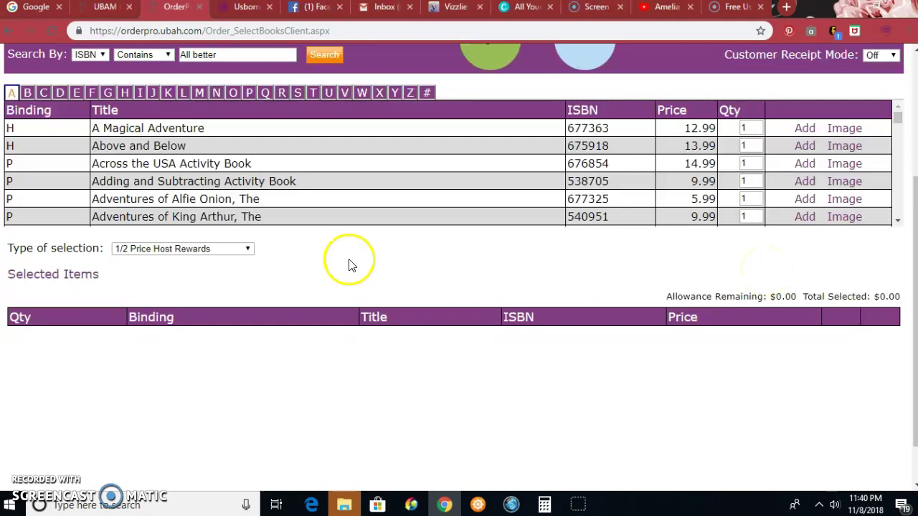
Step: Set the type of selection to Party Bonus Books and look over its book list and selected items
left_click(231, 249)
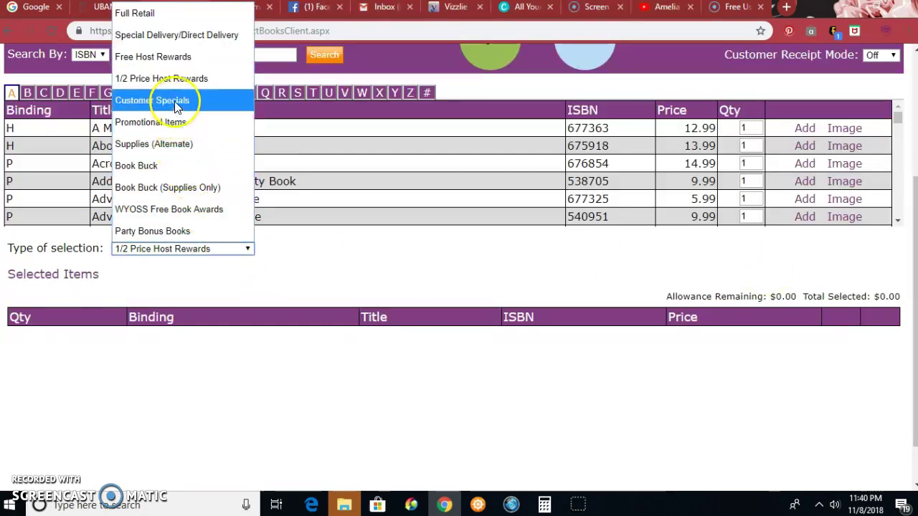
left_click(189, 229)
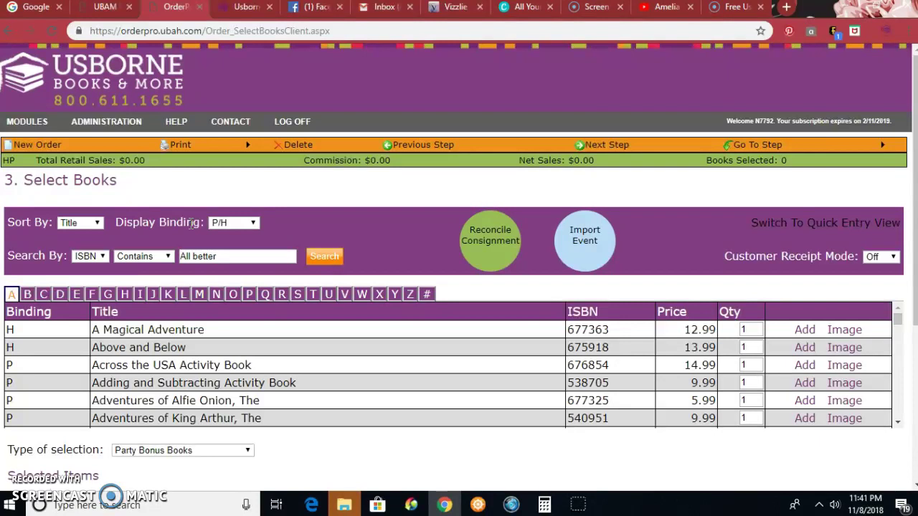
left_click(215, 122)
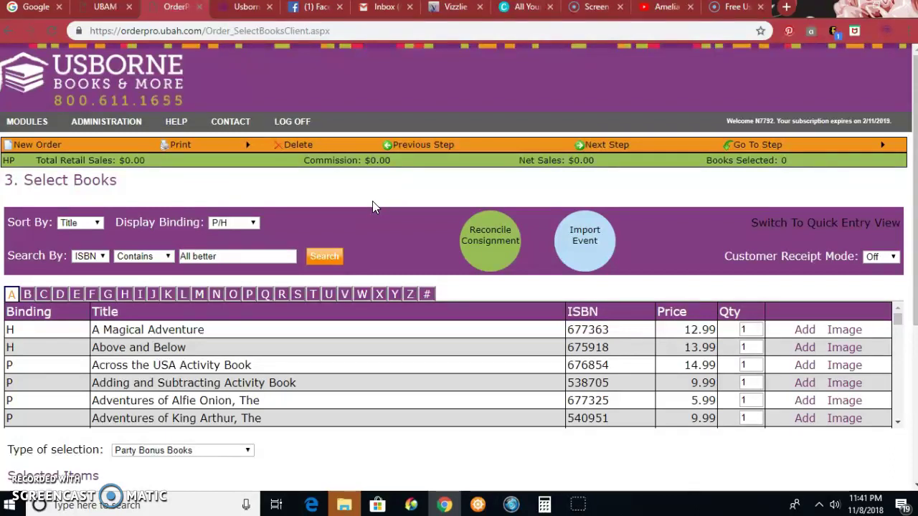
scroll(372, 206, "down", 1)
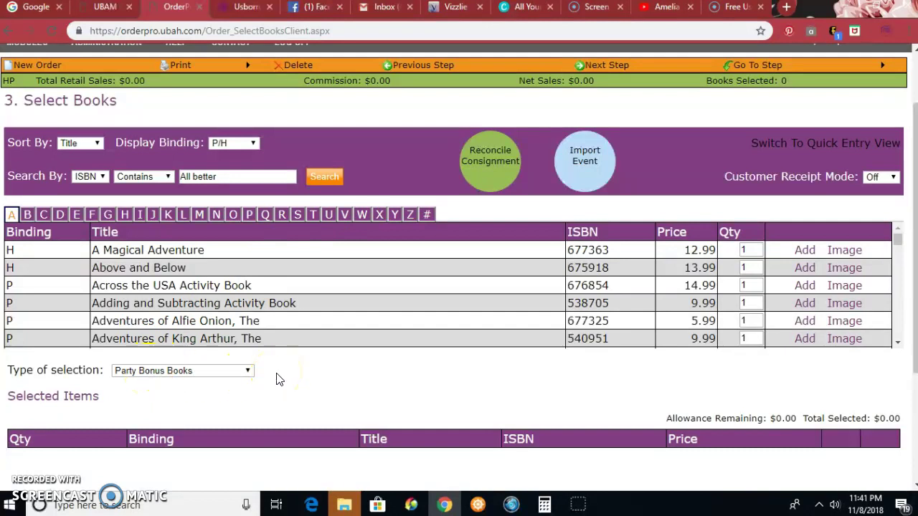
scroll(280, 379, "down", 1)
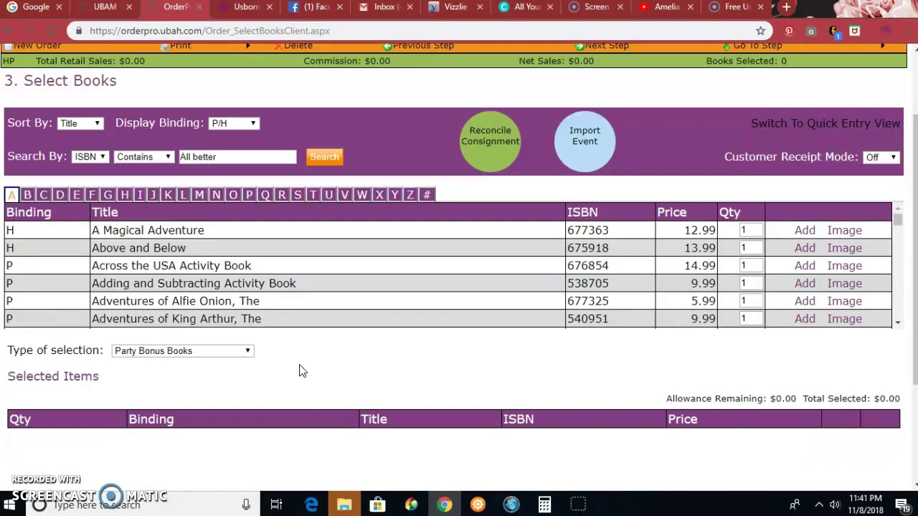
left_click(243, 354)
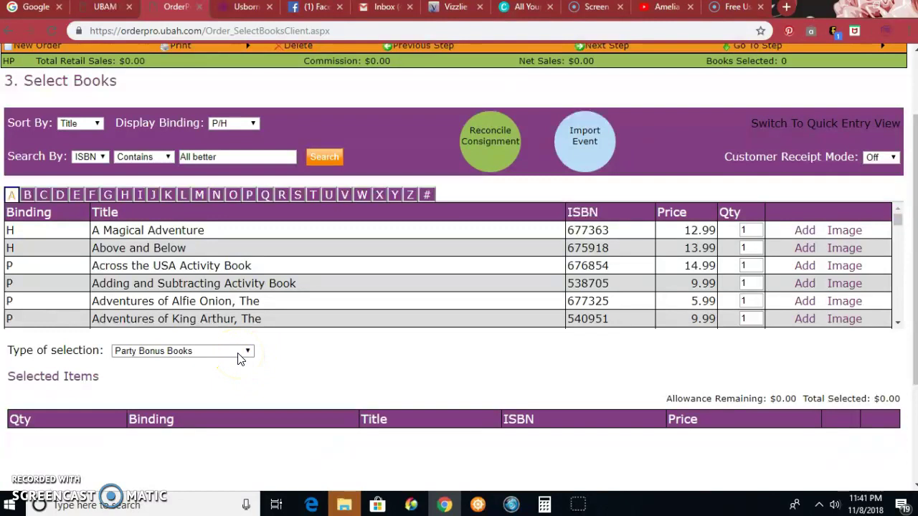
left_click(272, 363)
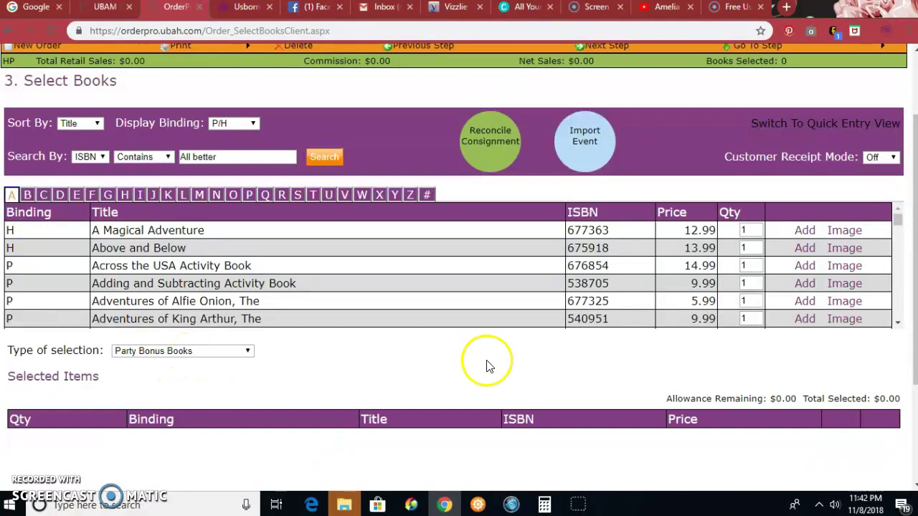
Step: Continue to the Order Summary and examine its sections, from Merchandise at Retail through shipping, tax and commission to the final total
scroll(736, 101, "up", 1)
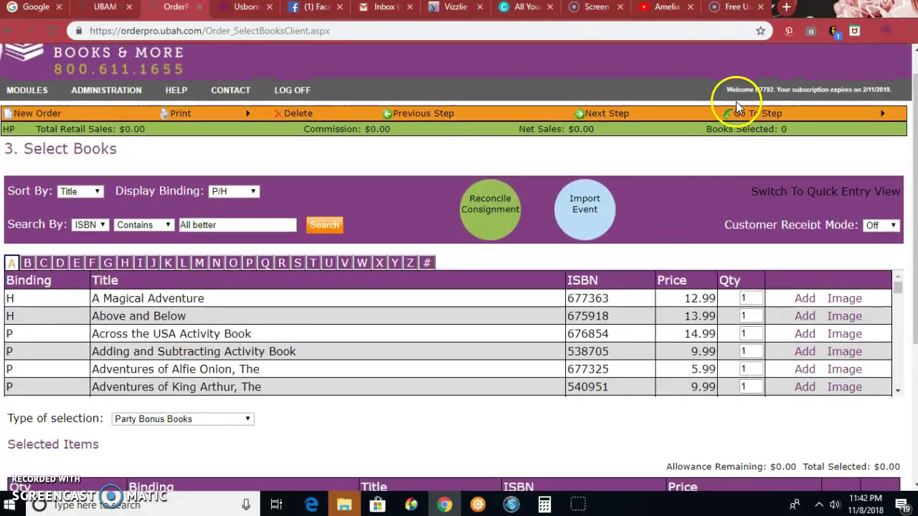
left_click(609, 115)
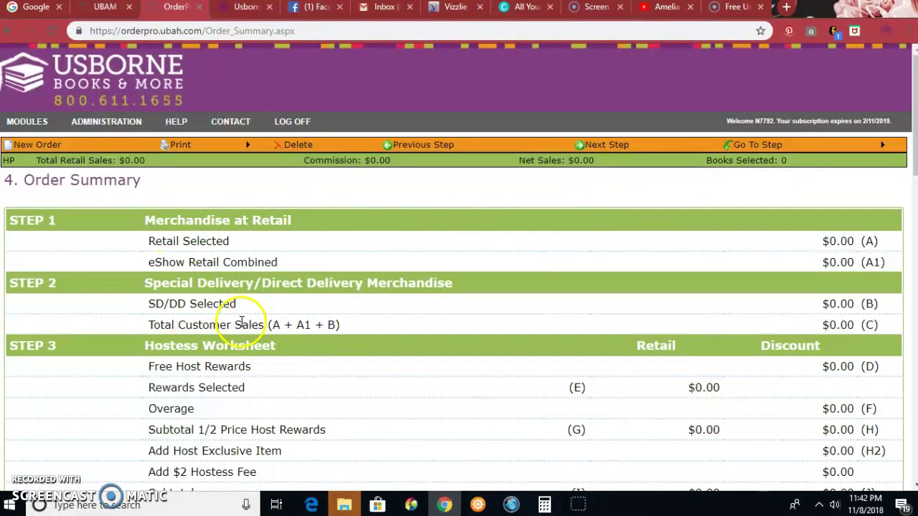
scroll(492, 327, "down", 2)
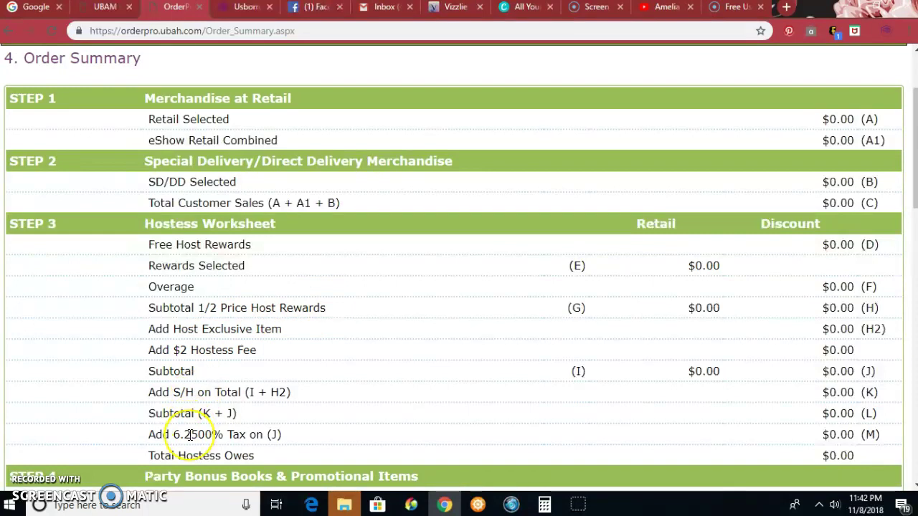
scroll(190, 437, "down", 1)
scroll(188, 434, "down", 1)
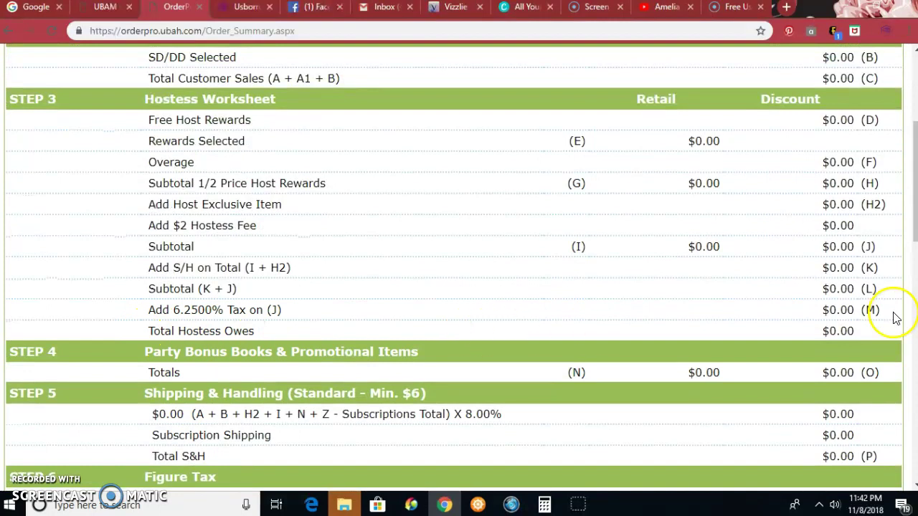
scroll(521, 309, "down", 1)
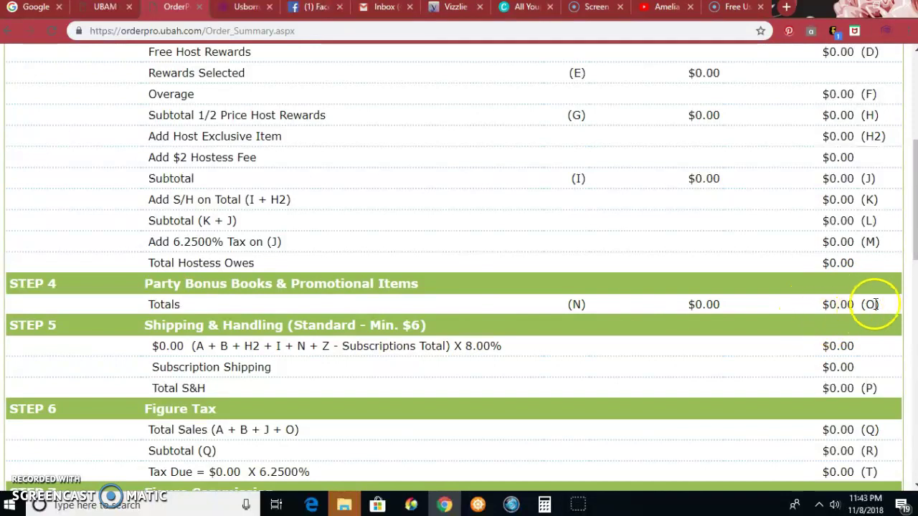
left_click(829, 307)
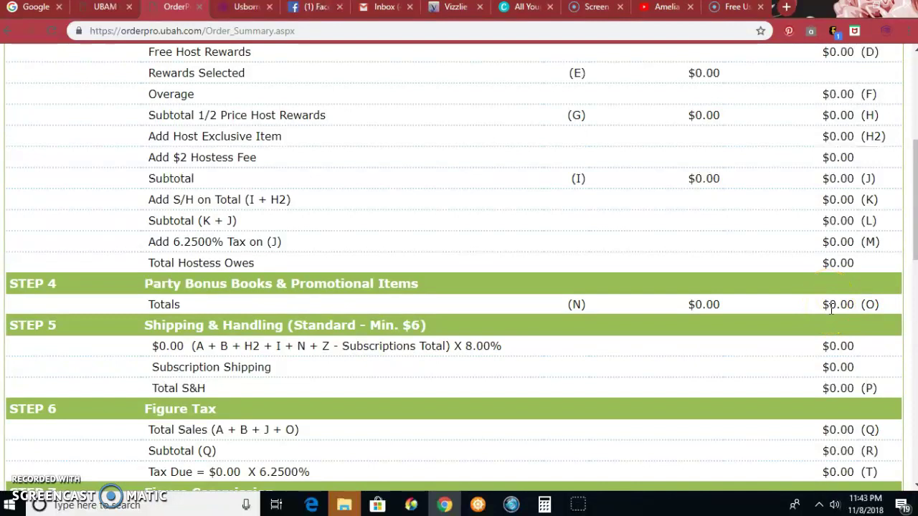
scroll(825, 304, "down", 1)
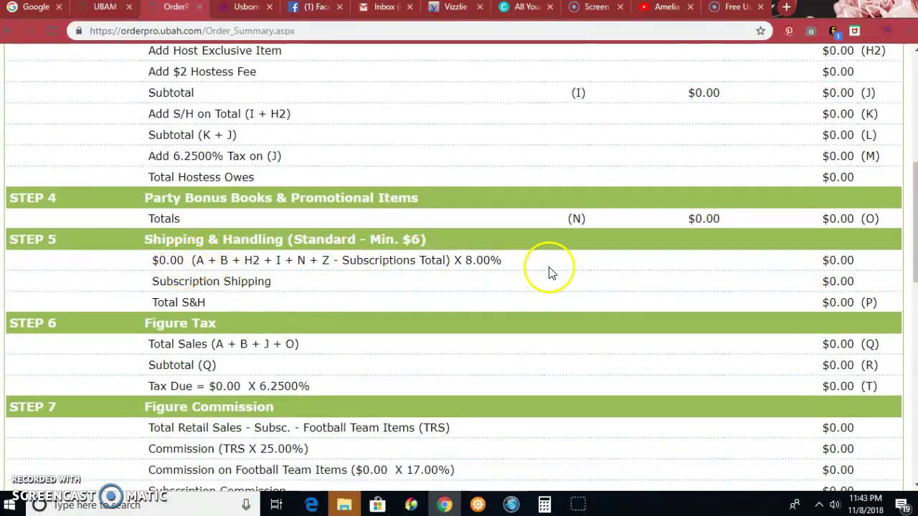
scroll(659, 309, "down", 8)
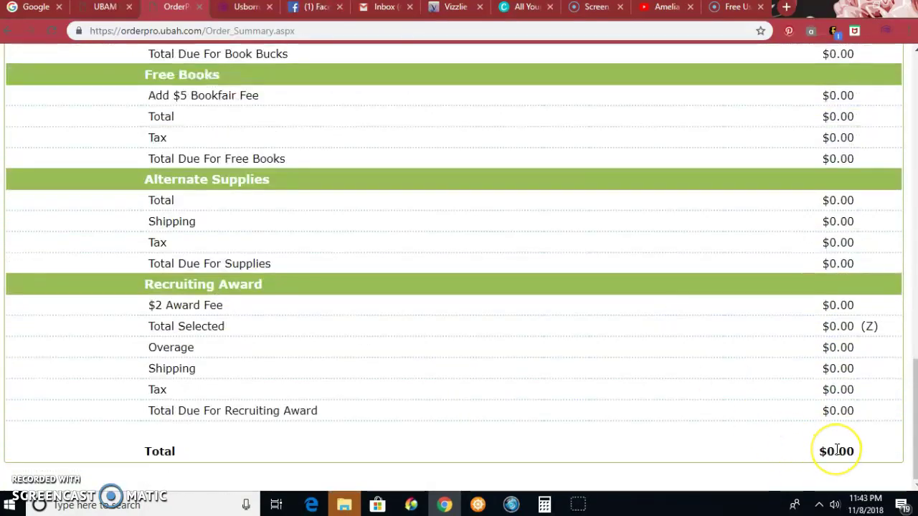
scroll(837, 448, "up", 8)
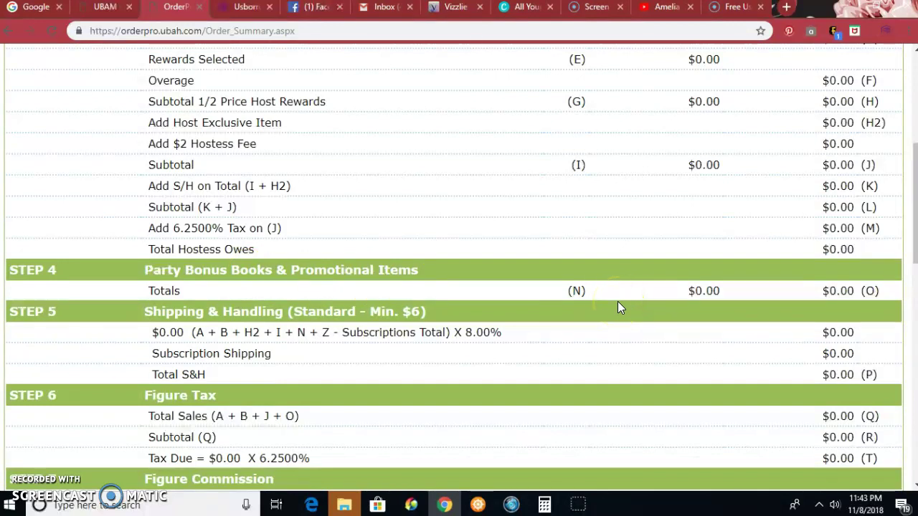
scroll(574, 247, "up", 5)
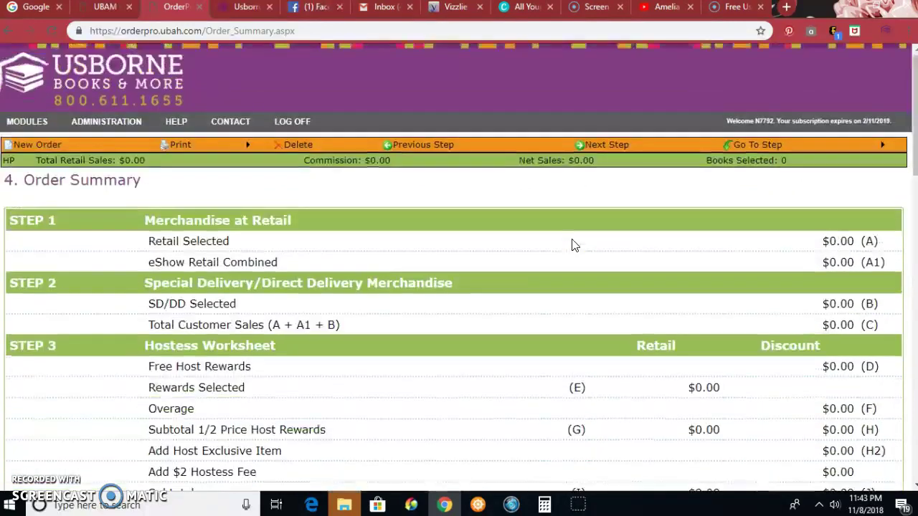
Step: Go to the Payment step and review the amounts due and the consultant payment fields
mouse_move(754, 149)
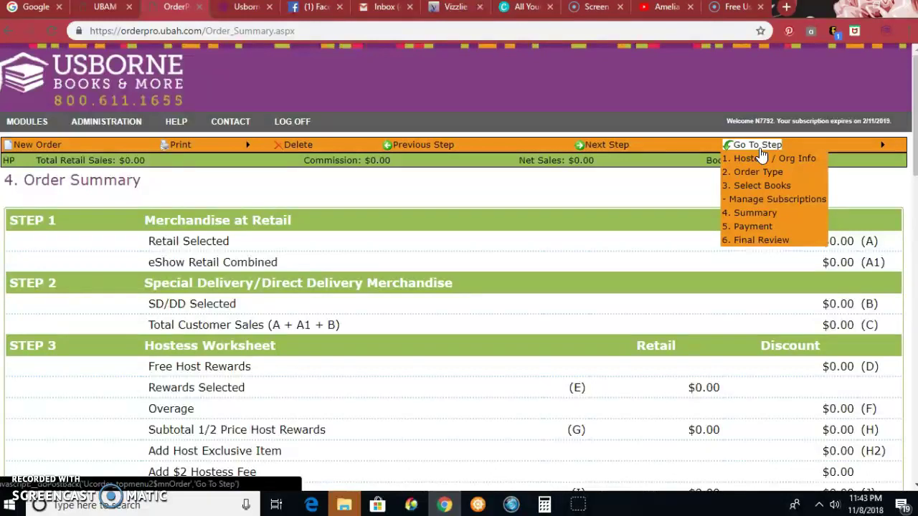
left_click(759, 225)
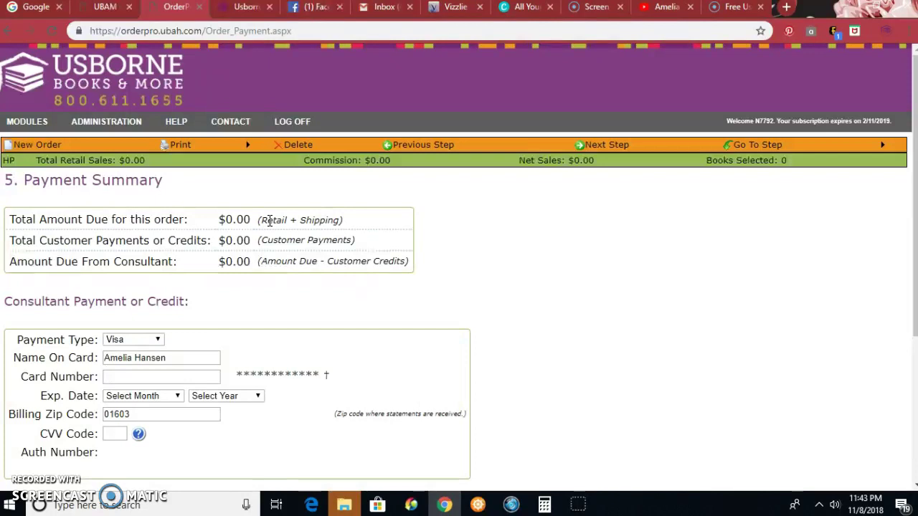
scroll(270, 220, "down", 1)
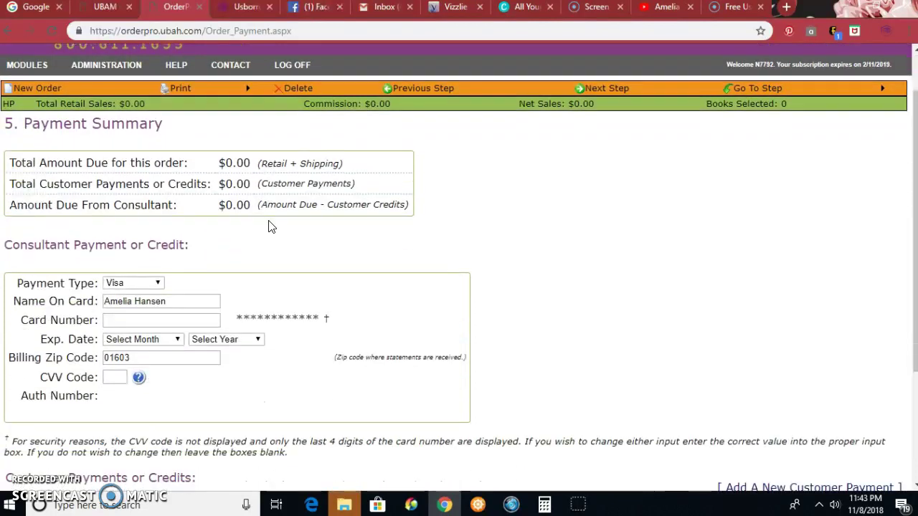
scroll(271, 227, "down", 1)
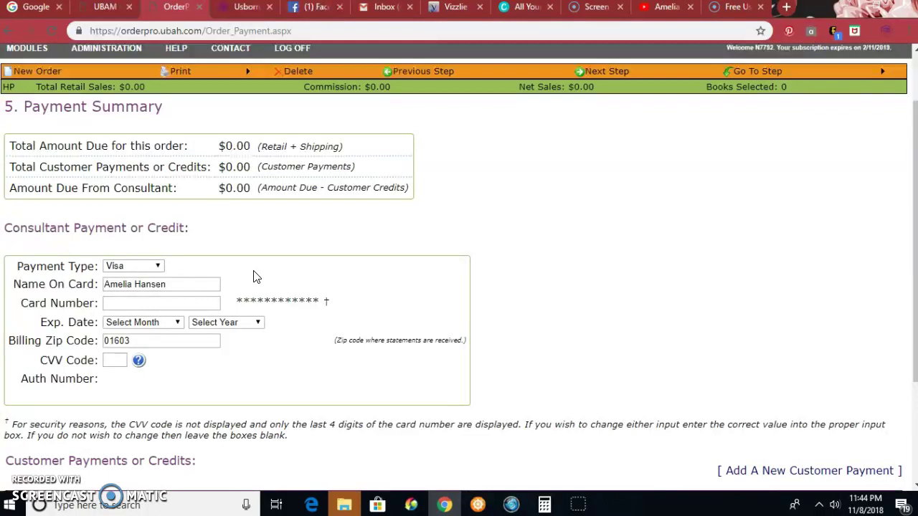
left_click(399, 280)
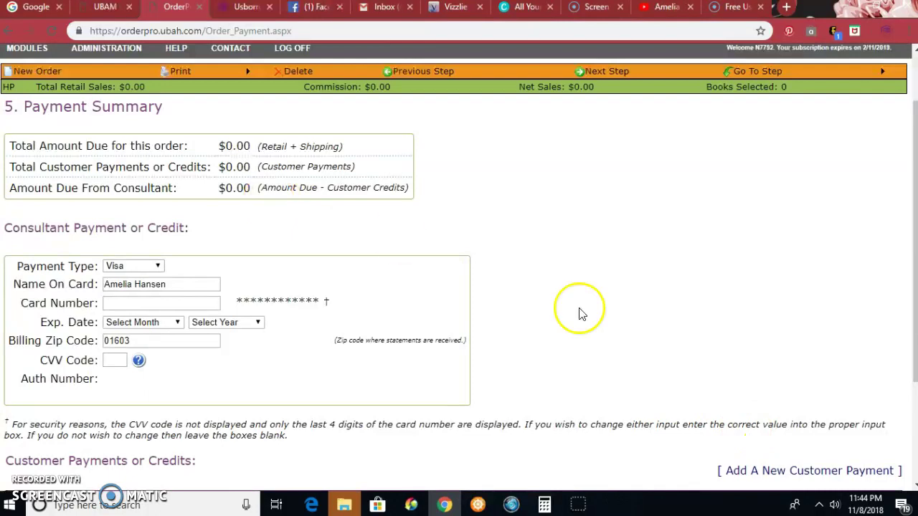
Step: Open the form for a new customer payment to view its amount and card fields, and close it without adding a payment
left_click(834, 472)
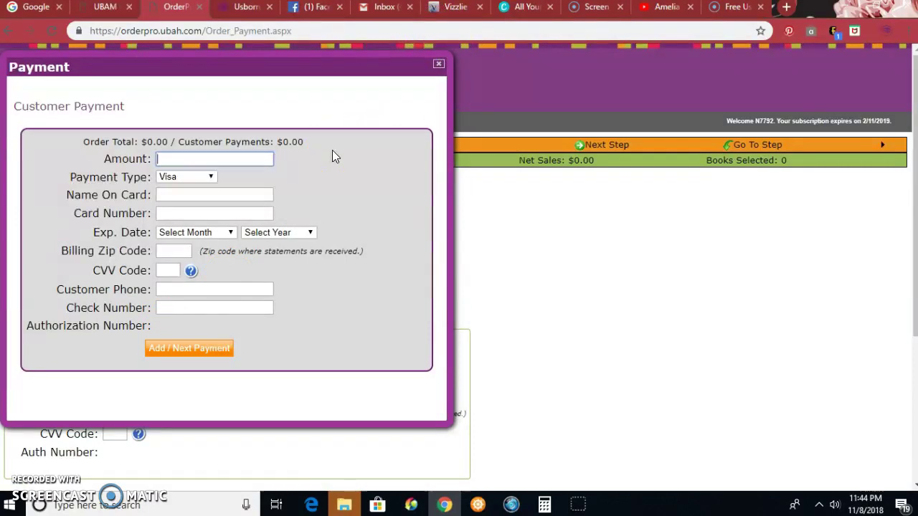
left_click(167, 172)
left_click(170, 158)
left_click(439, 65)
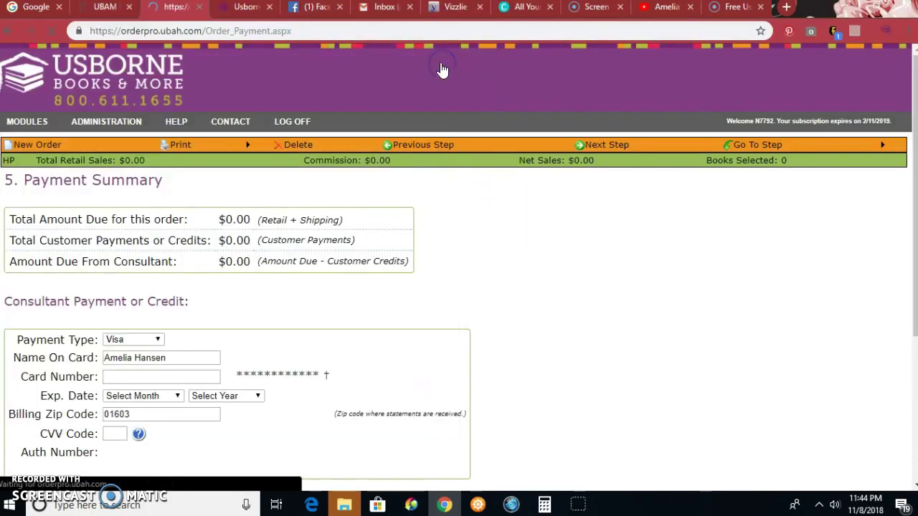
Step: Look over the consultant and customer payment sections again and continue to the Final Review step
scroll(171, 324, "down", 1)
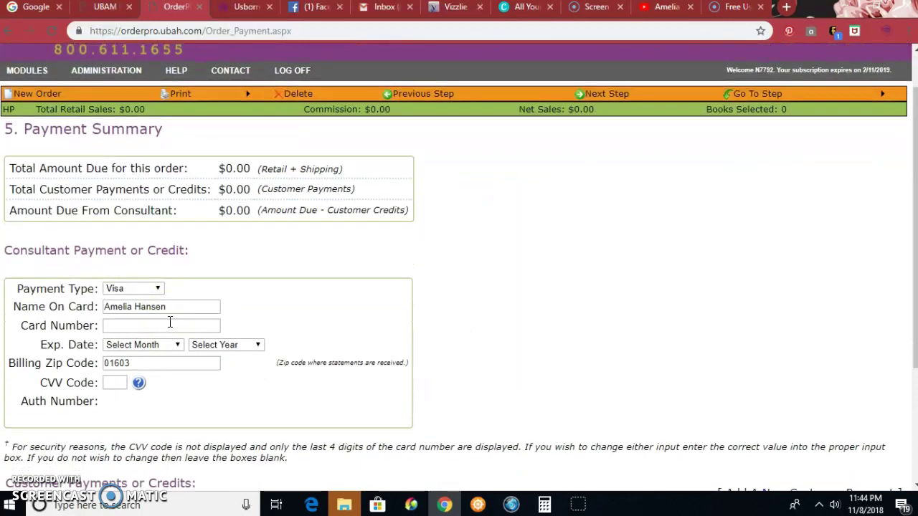
left_click(113, 289)
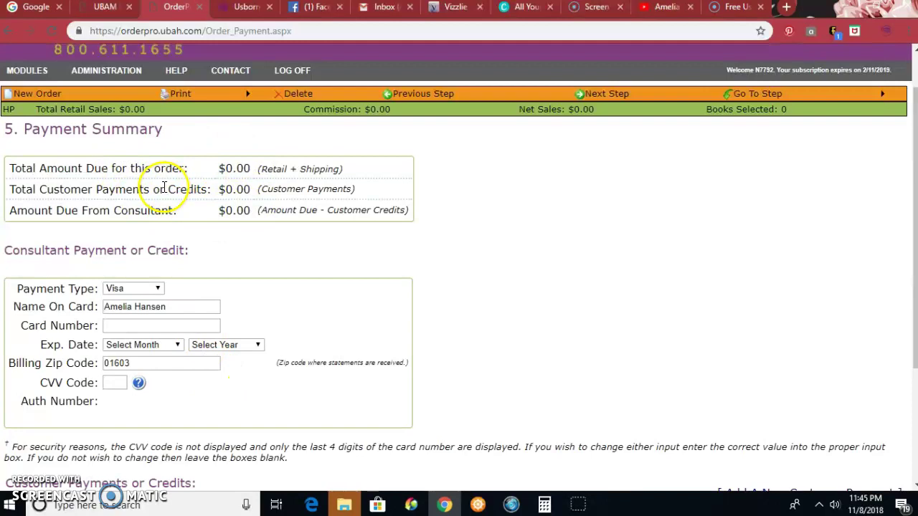
scroll(634, 280, "down", 2)
scroll(634, 280, "up", 3)
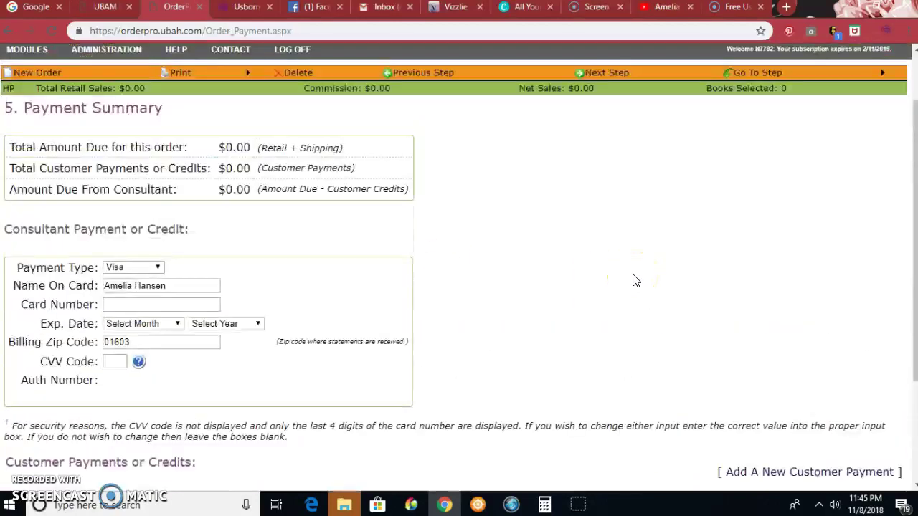
left_click(607, 145)
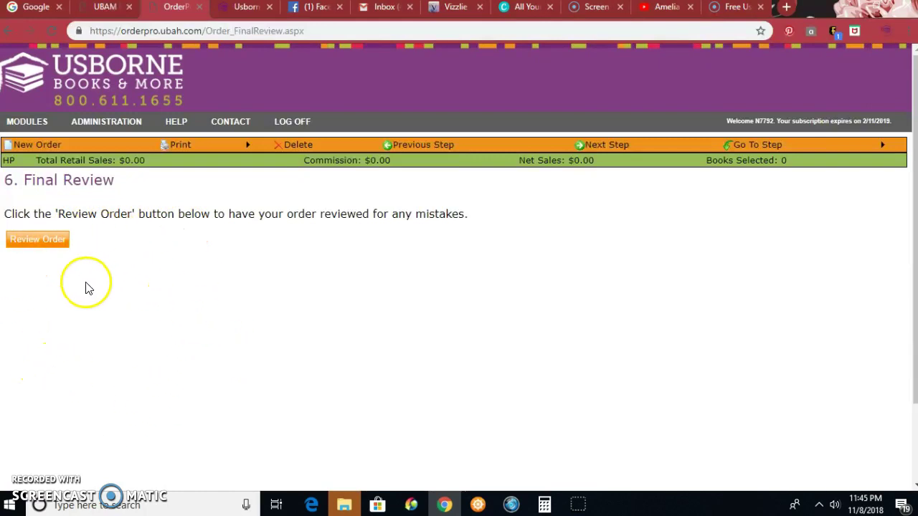
mouse_move(412, 330)
left_mouse_down()
mouse_move(430, 334)
mouse_move(371, 259)
left_mouse_up()
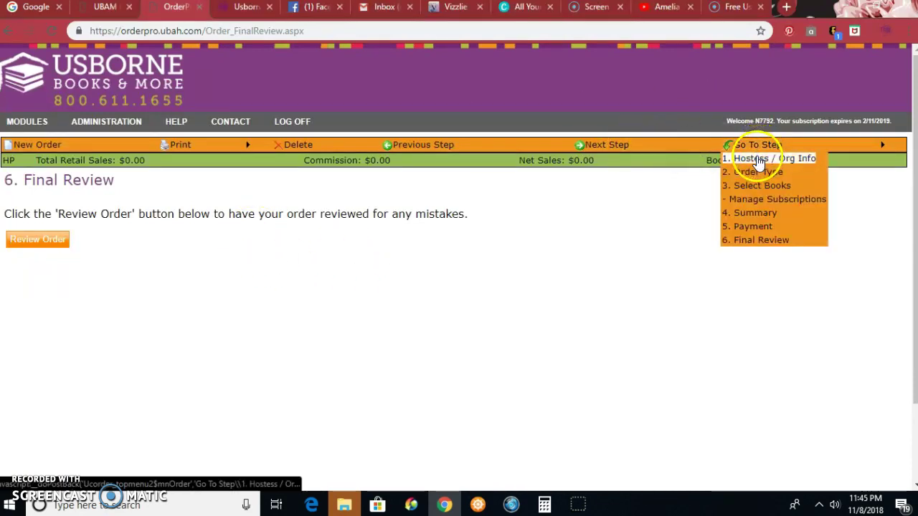
Step: Return to the order's Hostess / Org Info step and review the host's details, tax rate and shipping options
left_click(758, 161)
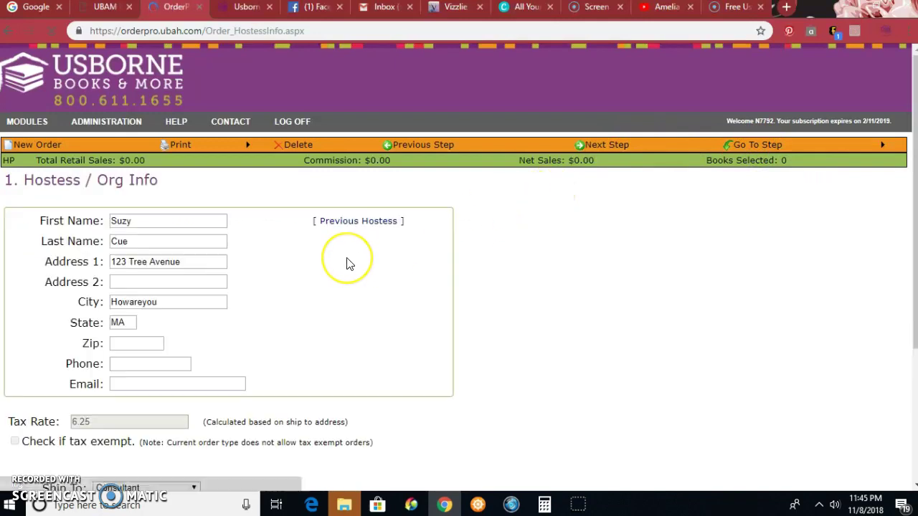
scroll(347, 263, "down", 1)
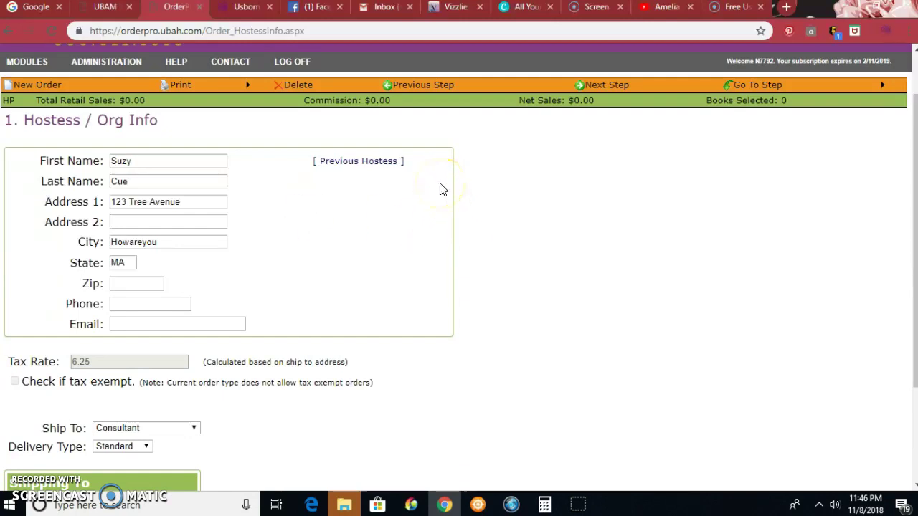
left_click(604, 91)
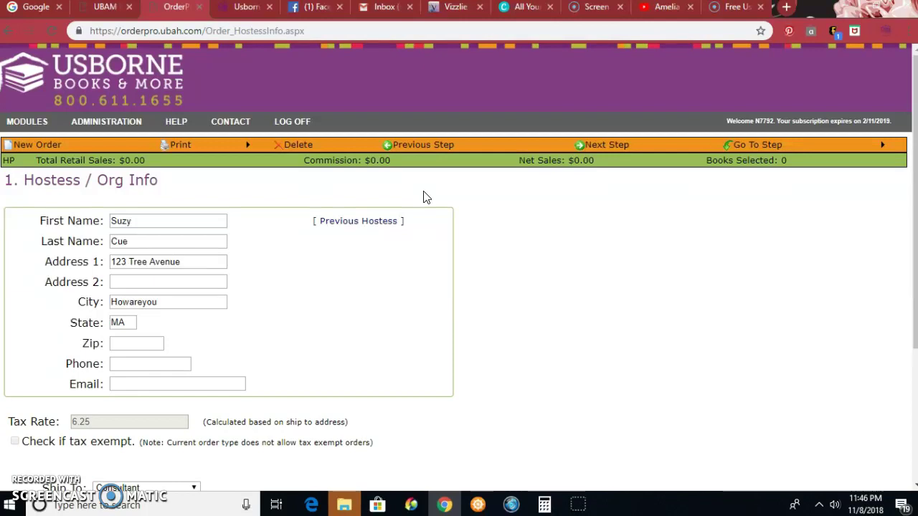
Step: Close the OrderPro page and open the Support Desk from the consultant back office
left_click(201, 9)
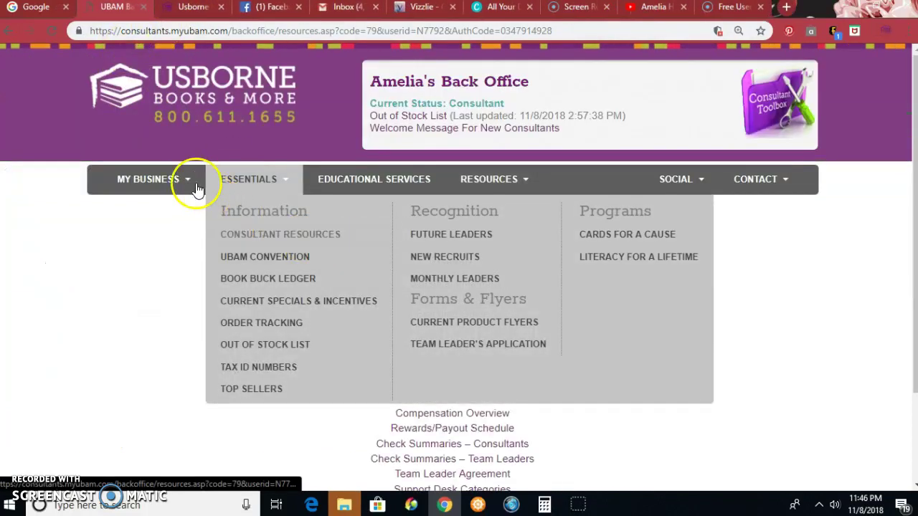
mouse_move(131, 189)
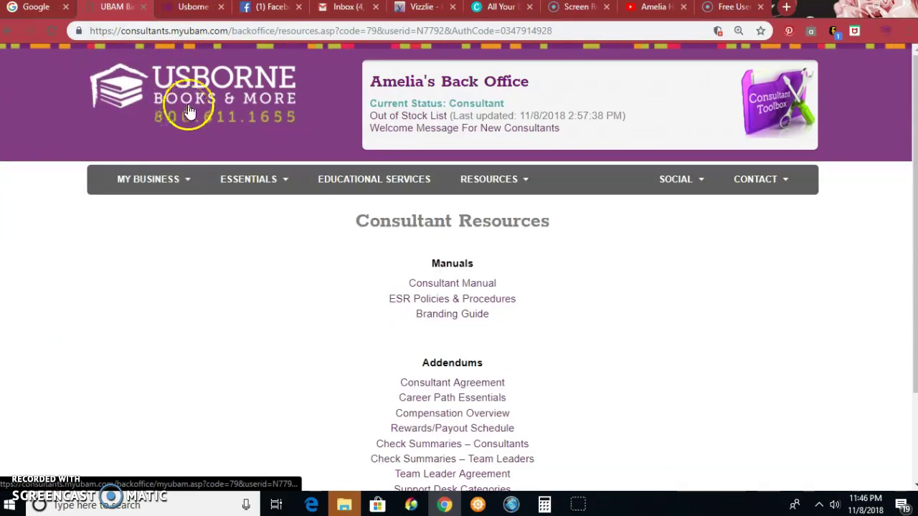
mouse_move(184, 180)
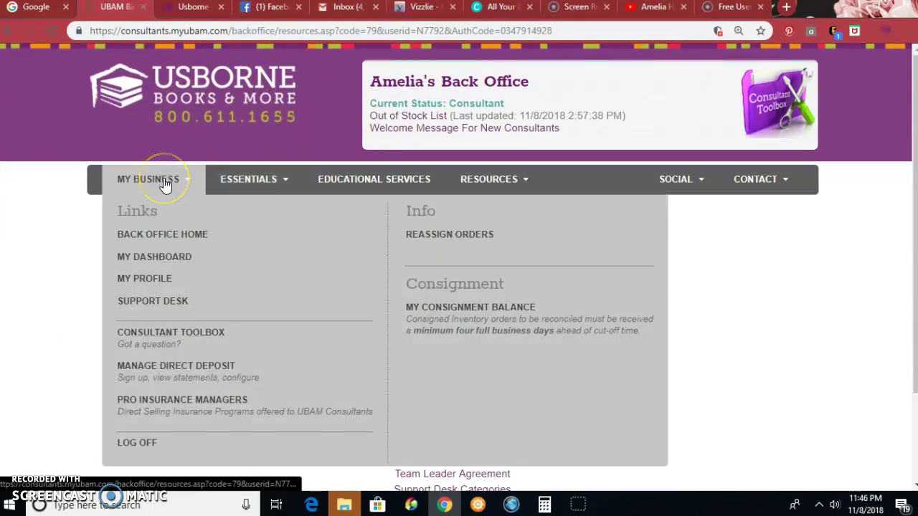
left_click(157, 303)
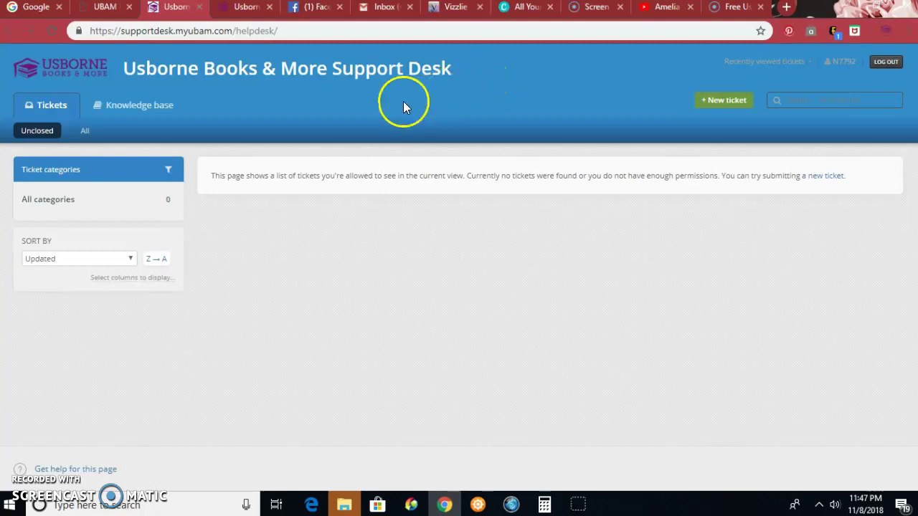
Step: Close the Support Desk page and look over the back office's Resources and Essentials links
left_click(200, 8)
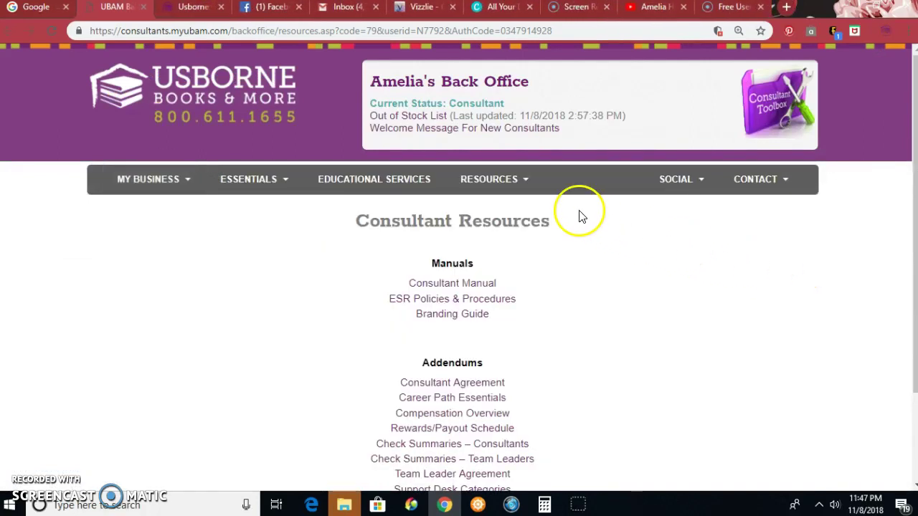
mouse_move(536, 192)
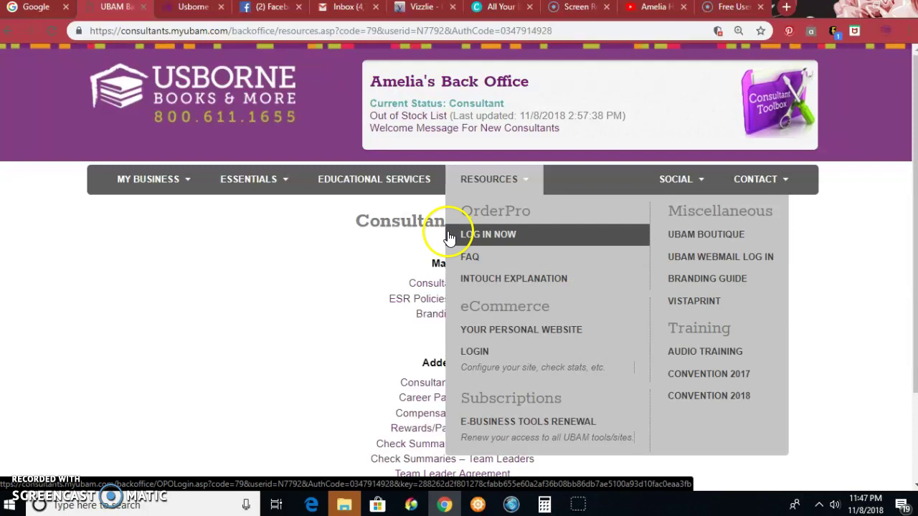
mouse_move(265, 183)
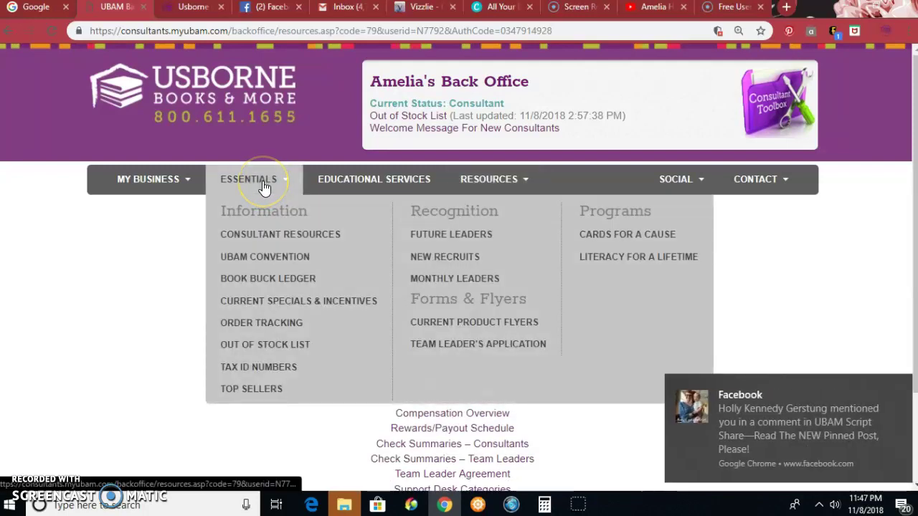